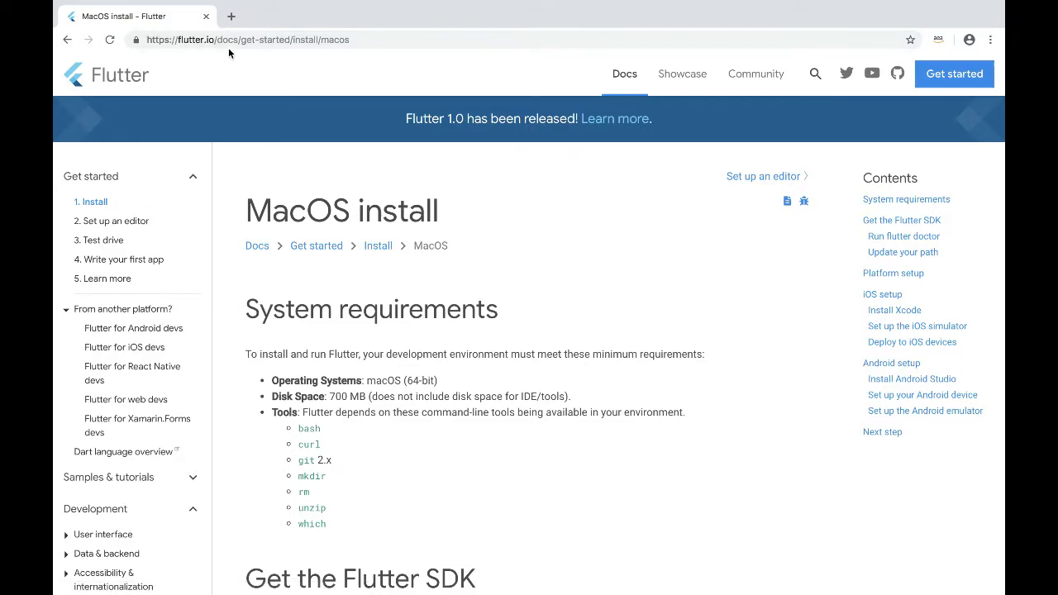
# - Open the macOS install guide from the Flutter install page and download flutter_macos_v1.0.0-stable.zip
pyautogui.click(96, 204)
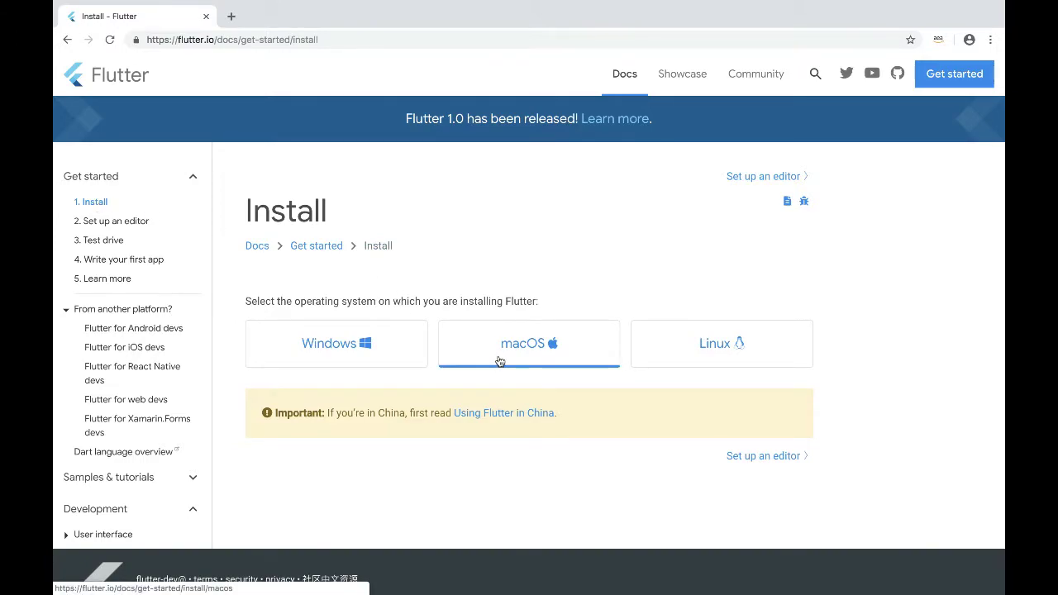
pyautogui.click(499, 361)
pyautogui.scroll(-2, 500, 361)
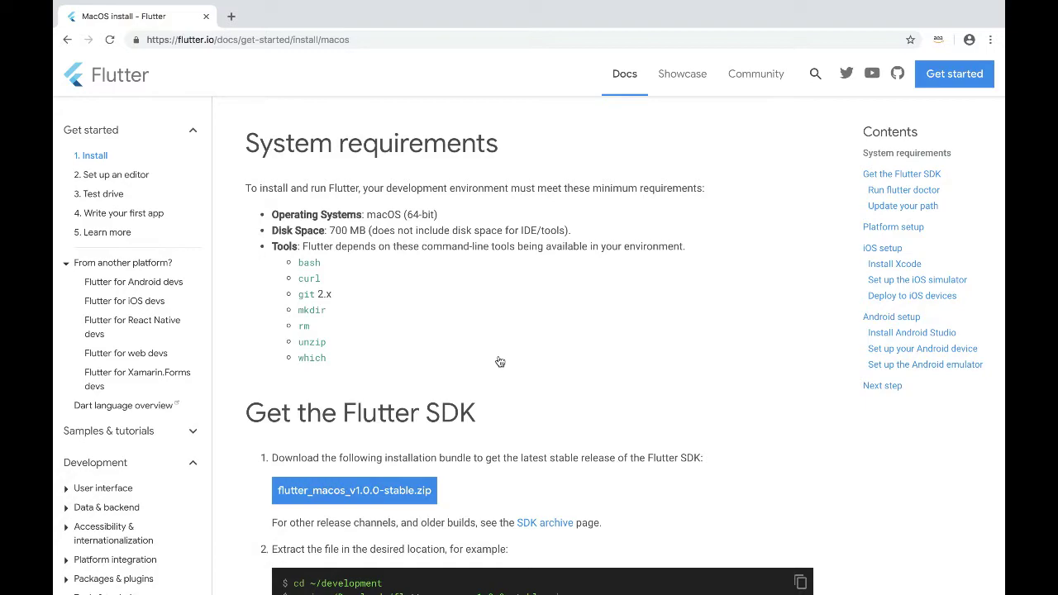
pyautogui.scroll(-4, 500, 362)
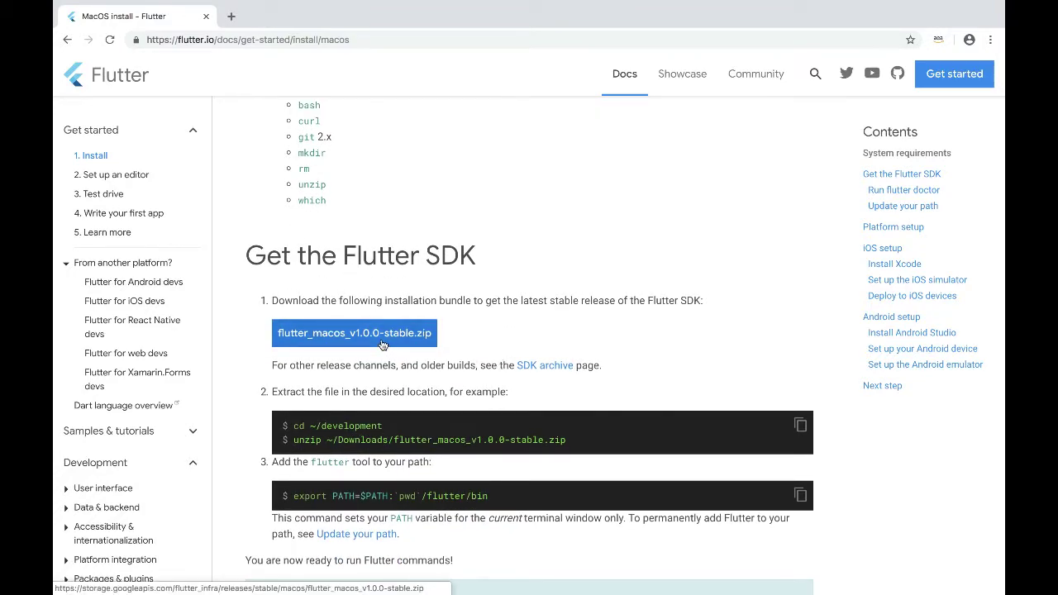
pyautogui.click(383, 345)
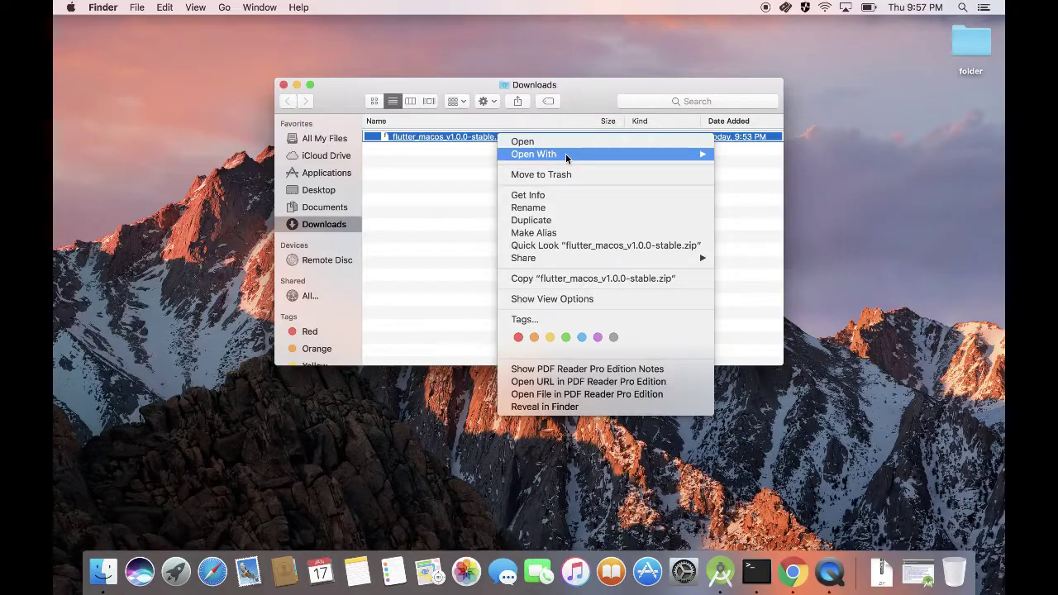
# - Extract flutter_macos_v1.0.0-stable.zip in Downloads, and look inside the bin folder of the extracted flutter folder
pyautogui.moveTo(699, 159)
pyautogui.click(745, 155)
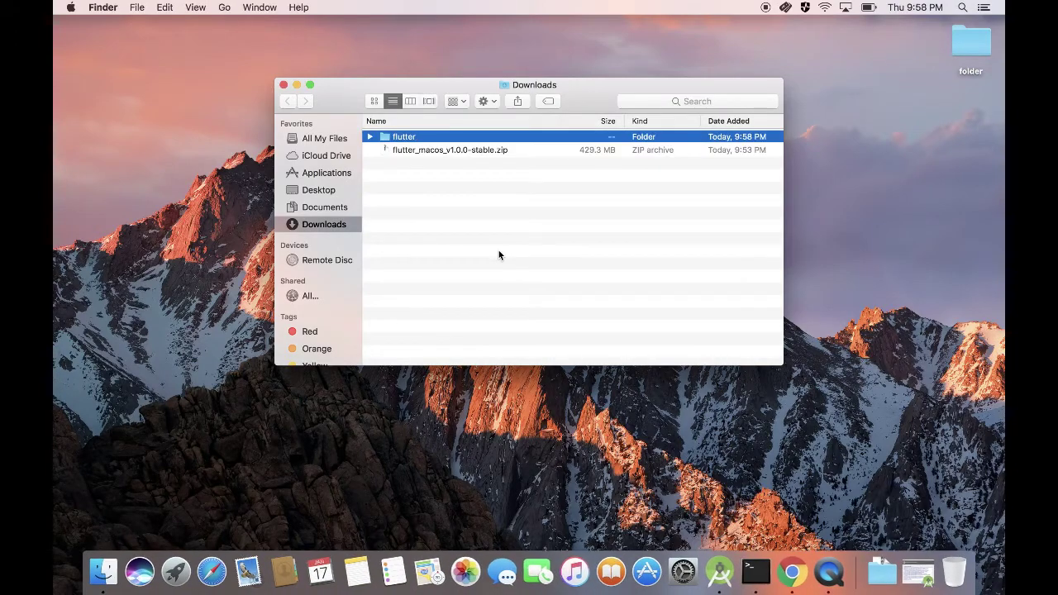
pyautogui.doubleClick(471, 139)
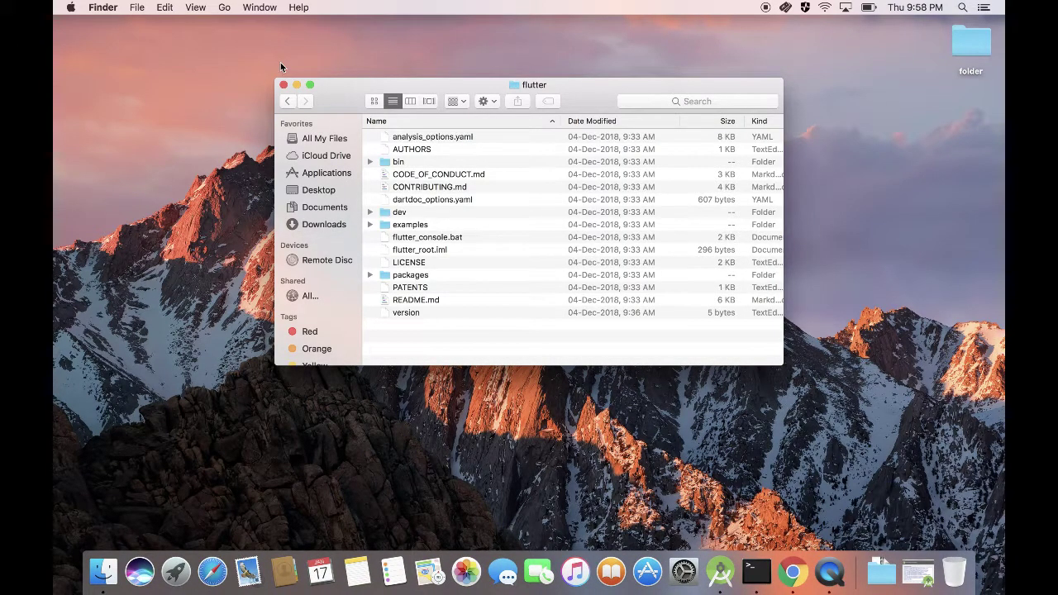
pyautogui.click(310, 85)
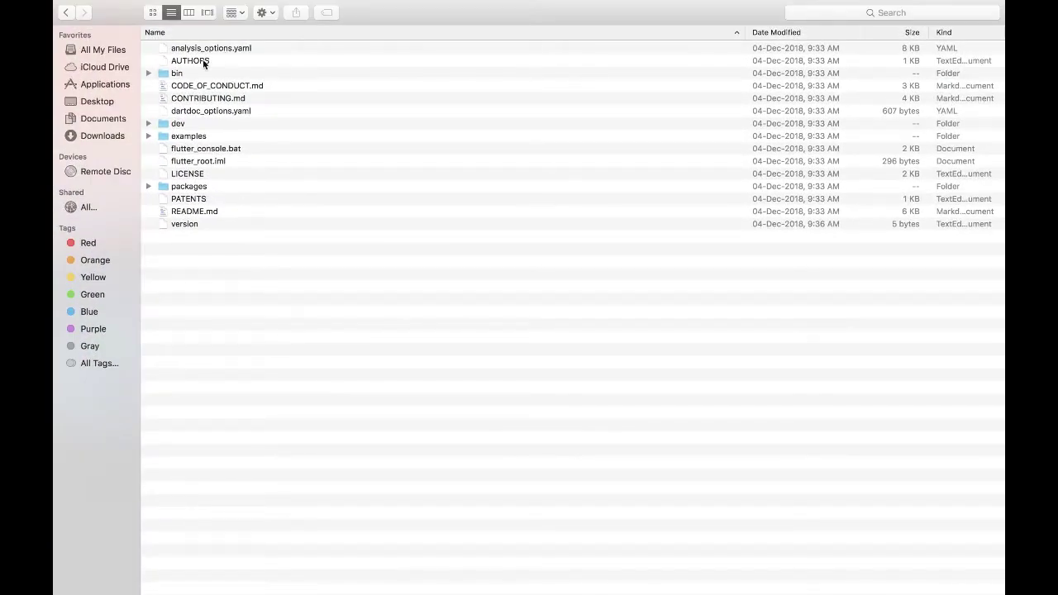
pyautogui.click(149, 73)
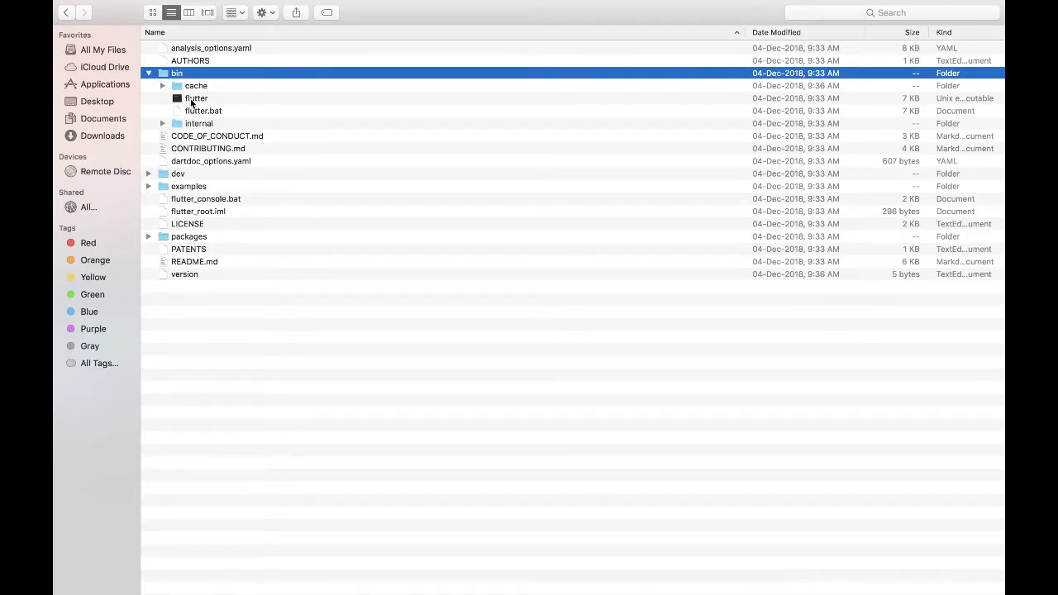
pyautogui.click(149, 74)
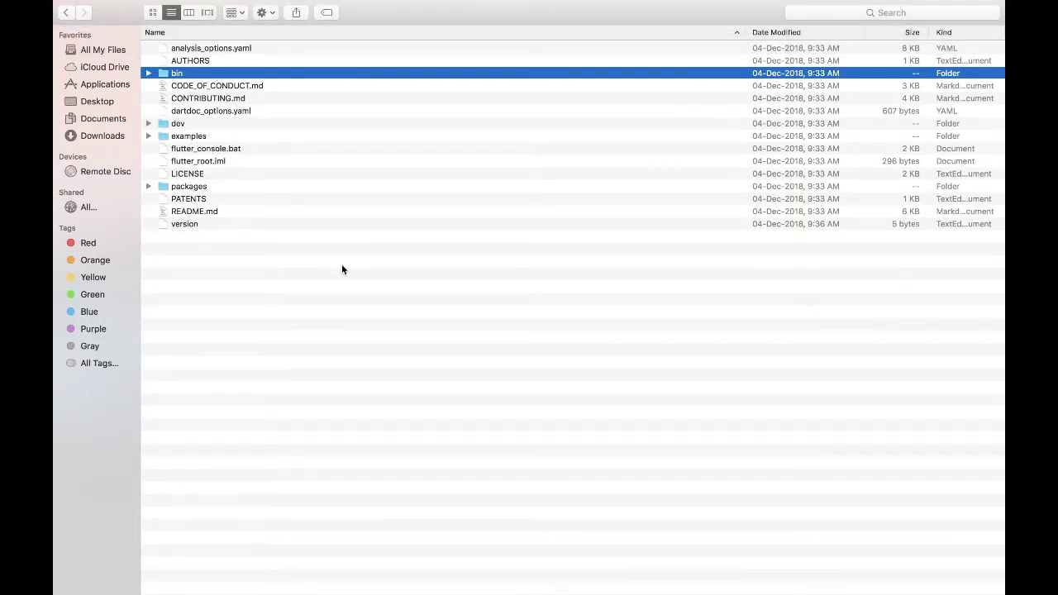
# - Find and launch the Terminal application
pyautogui.press('super+space')
pyautogui.write('term')
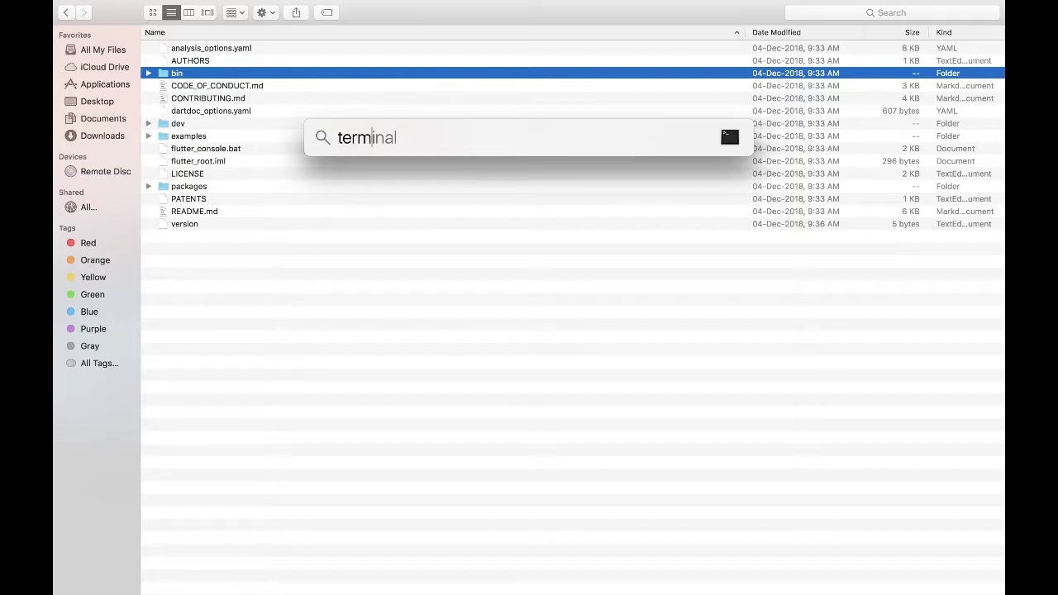
pyautogui.write('inal')
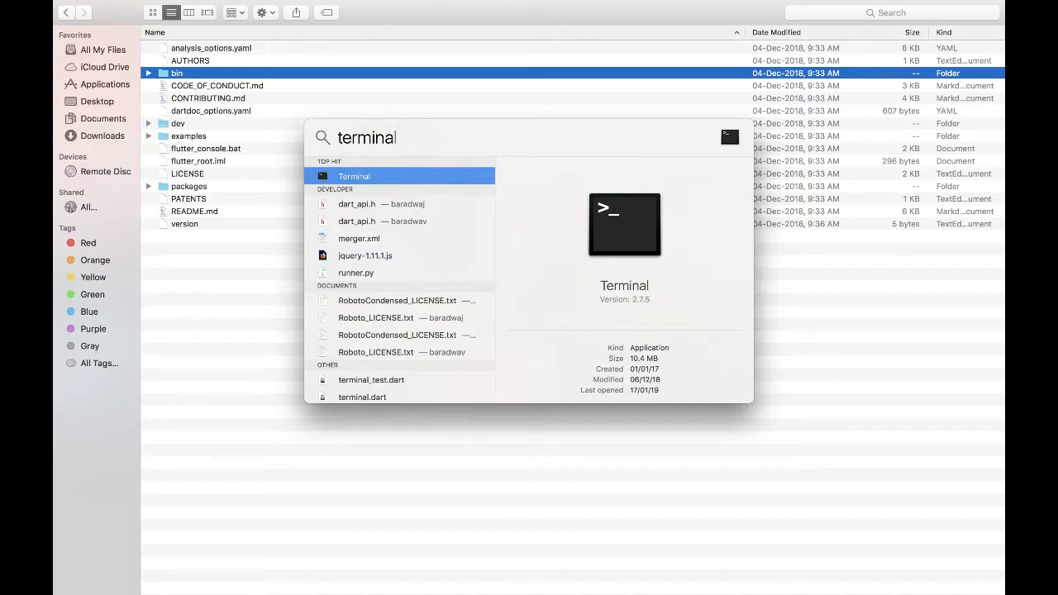
pyautogui.press('Return')
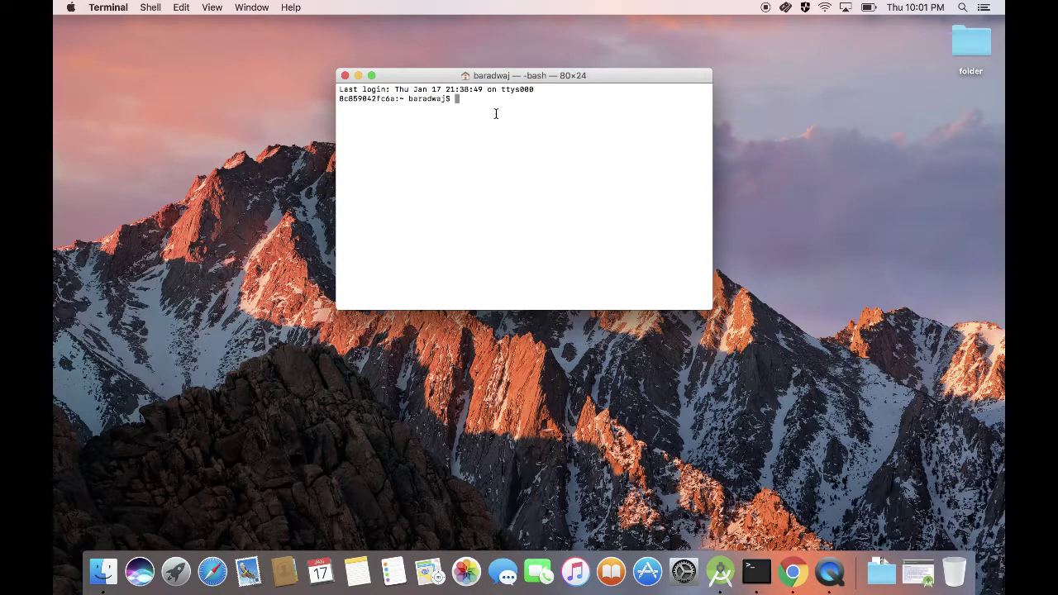
# - Copy the command export PATH=$PATH:`pwd`/flutter/bin from the Flutter install guide in Chrome and return to Terminal
pyautogui.click(792, 572)
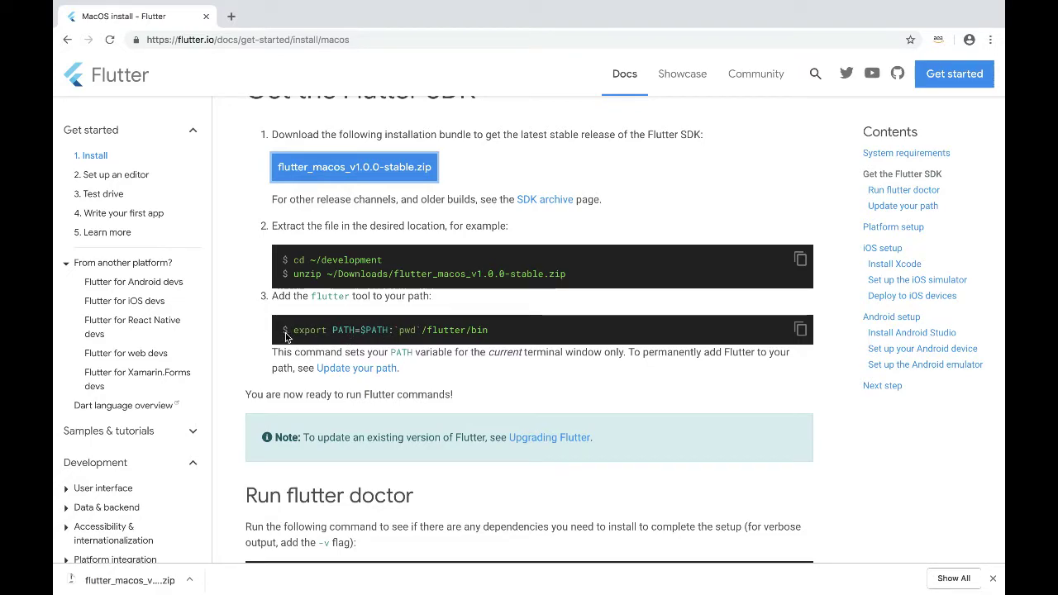
pyautogui.moveTo(296, 330); pyautogui.dragTo(483, 343)
pyautogui.press('super+c')
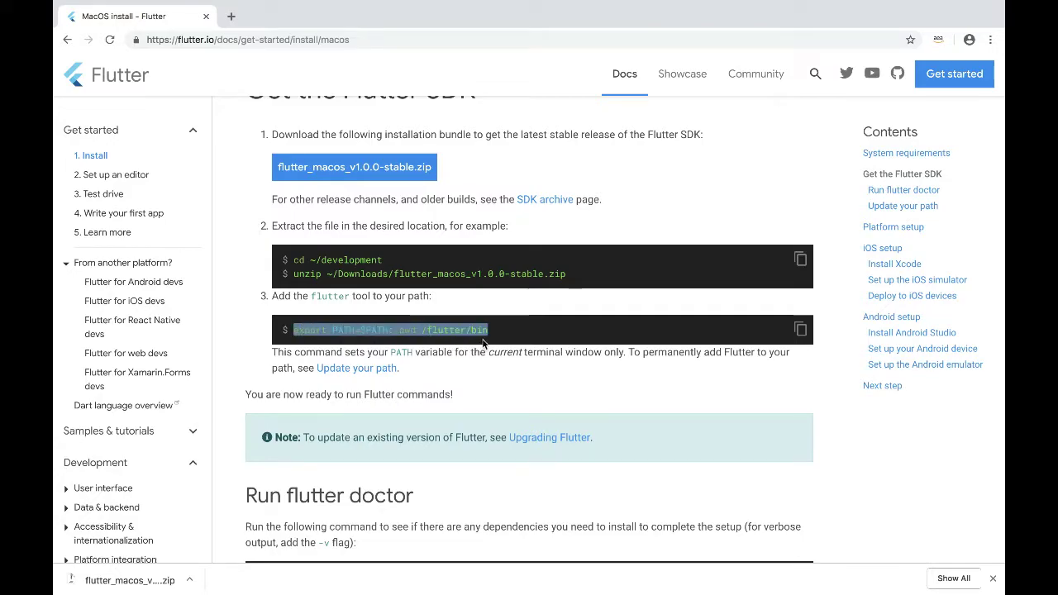
pyautogui.hotkey('ctrl', 'Left')
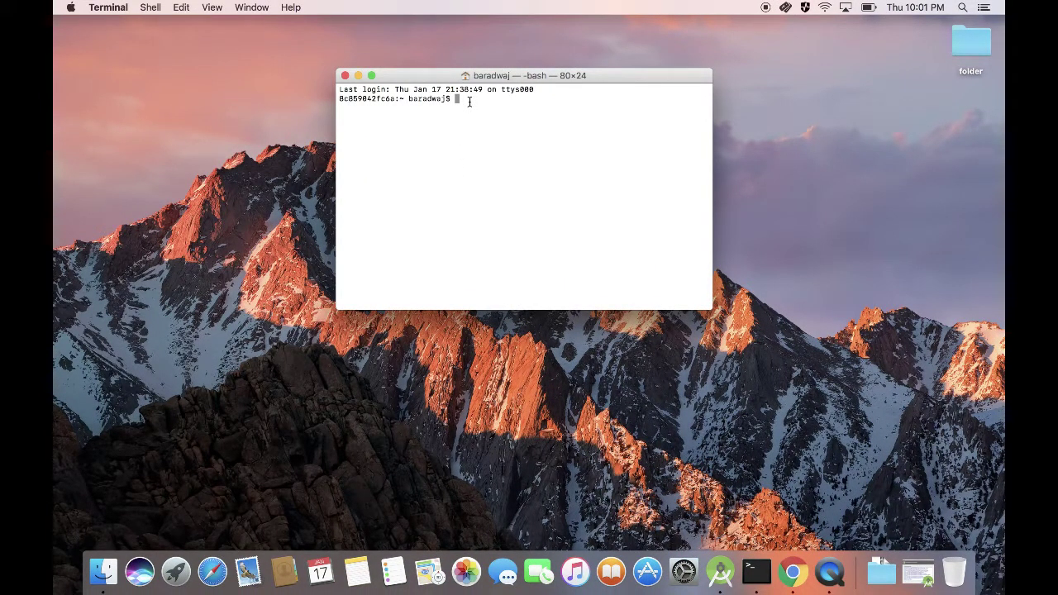
pyautogui.press('super+v')
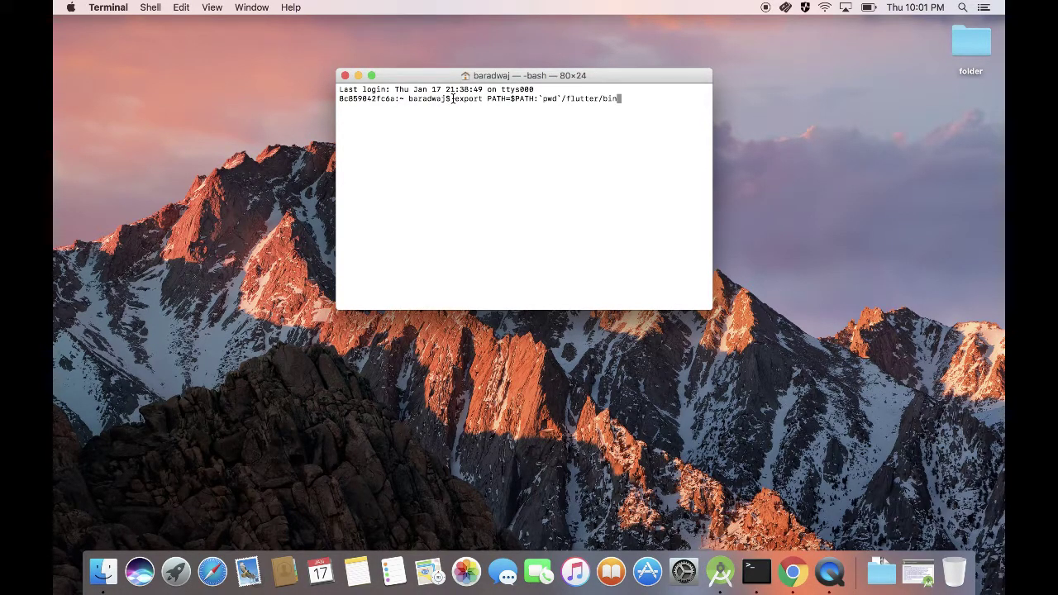
pyautogui.press('BackSpace')
pyautogui.press('BackSpace')
pyautogui.press('BackSpace')
pyautogui.press('BackSpace')
pyautogui.press('BackSpace')
pyautogui.press('BackSpace')
pyautogui.press('BackSpace')
pyautogui.press('BackSpace')
pyautogui.press('BackSpace')
pyautogui.press('BackSpace')
pyautogui.press('BackSpace')
pyautogui.press('BackSpace')
pyautogui.press('BackSpace')
pyautogui.press('BackSpace')
pyautogui.press('BackSpace')
pyautogui.press('BackSpace')
pyautogui.press('BackSpace')
pyautogui.press('BackSpace')
pyautogui.press('BackSpace')
pyautogui.press('BackSpace')
pyautogui.press('BackSpace')
pyautogui.press('BackSpace')
pyautogui.press('BackSpace')
pyautogui.press('BackSpace')
pyautogui.press('BackSpace')
pyautogui.press('BackSpace')
pyautogui.press('BackSpace')
pyautogui.press('BackSpace')
pyautogui.press('BackSpace')
pyautogui.press('BackSpace')
pyautogui.press('BackSpace')
pyautogui.press('BackSpace')
pyautogui.press('BackSpace')
pyautogui.press('BackSpace')
pyautogui.press('BackSpace')
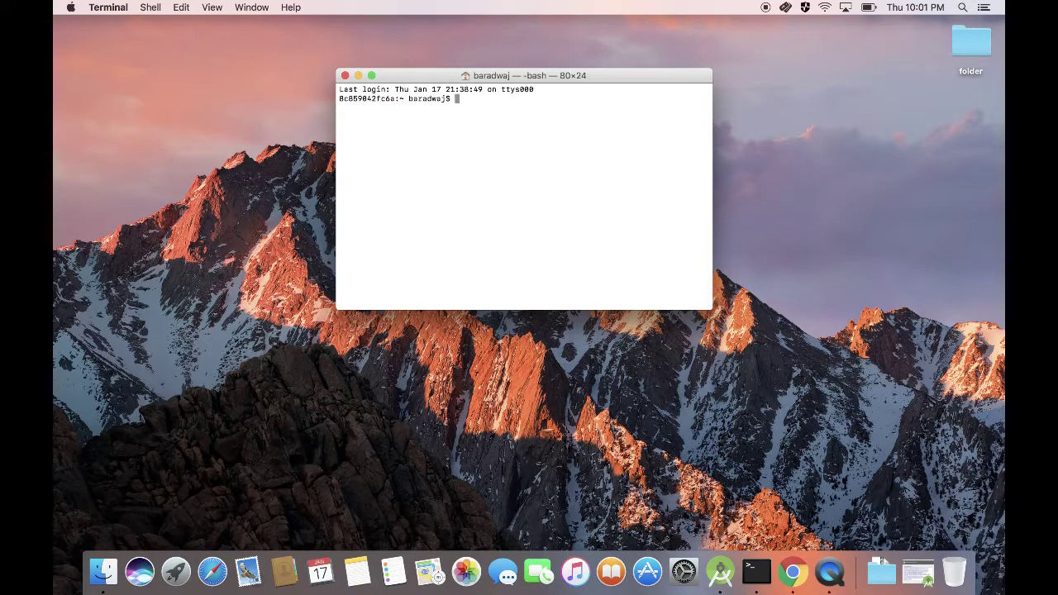
pyautogui.write('cd down')
pyautogui.press('BackSpace')
pyautogui.press('BackSpace')
pyautogui.press('BackSpace')
pyautogui.press('BackSpace')
pyautogui.press('BackSpace')
pyautogui.press('BackSpace')
pyautogui.press('BackSpace')
# - Change from the home folder into Downloads and add the Flutter tool to the path with export PATH=$PATH:`pwd`/flutter/bin
pyautogui.write('ls')
pyautogui.press('Return')
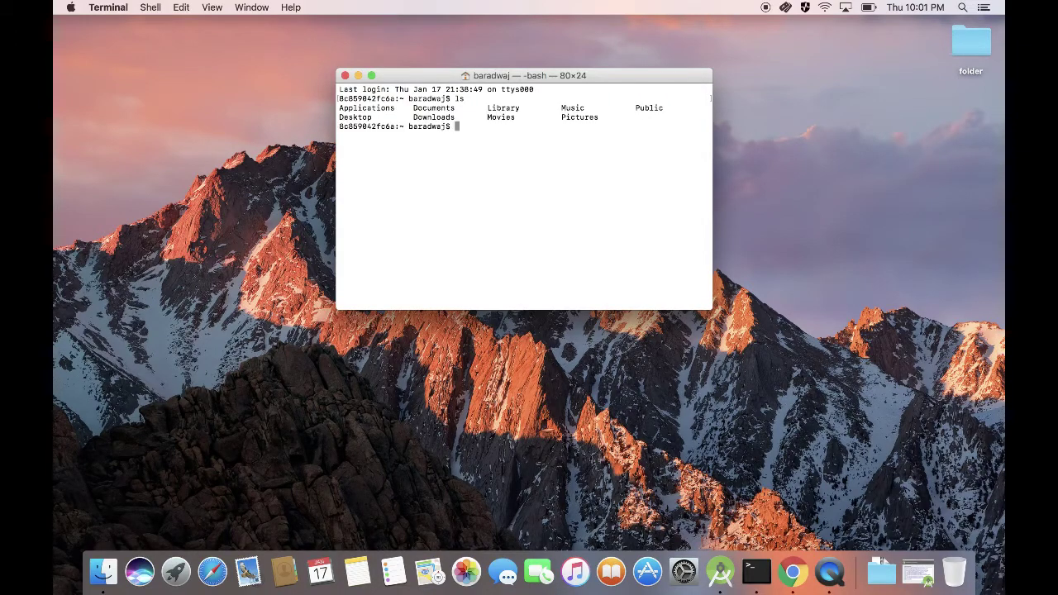
pyautogui.write('cd Down')
pyautogui.press('Tab')
pyautogui.press('Return')
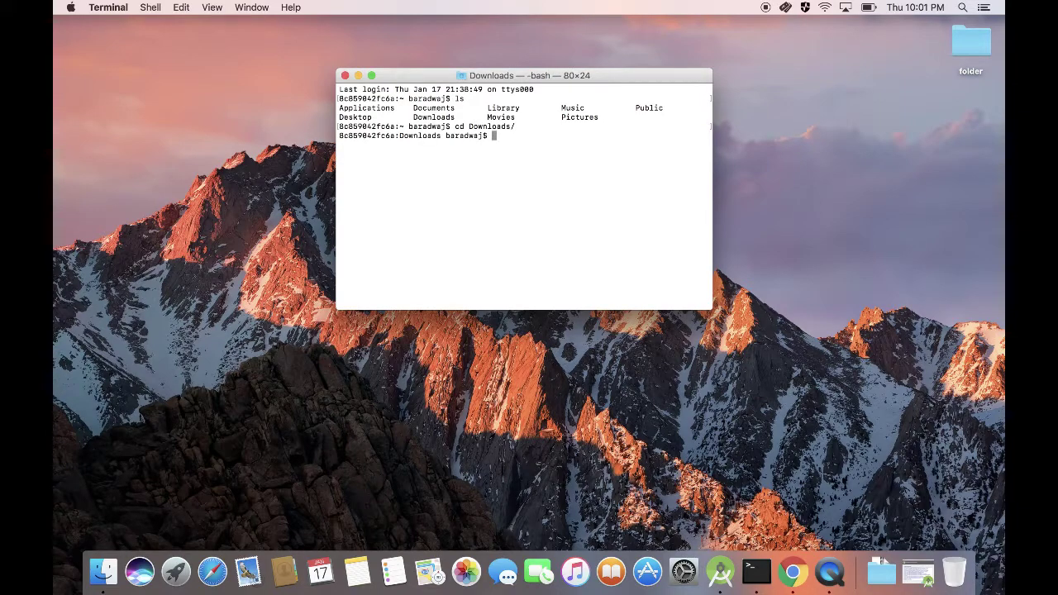
pyautogui.press('super+v')
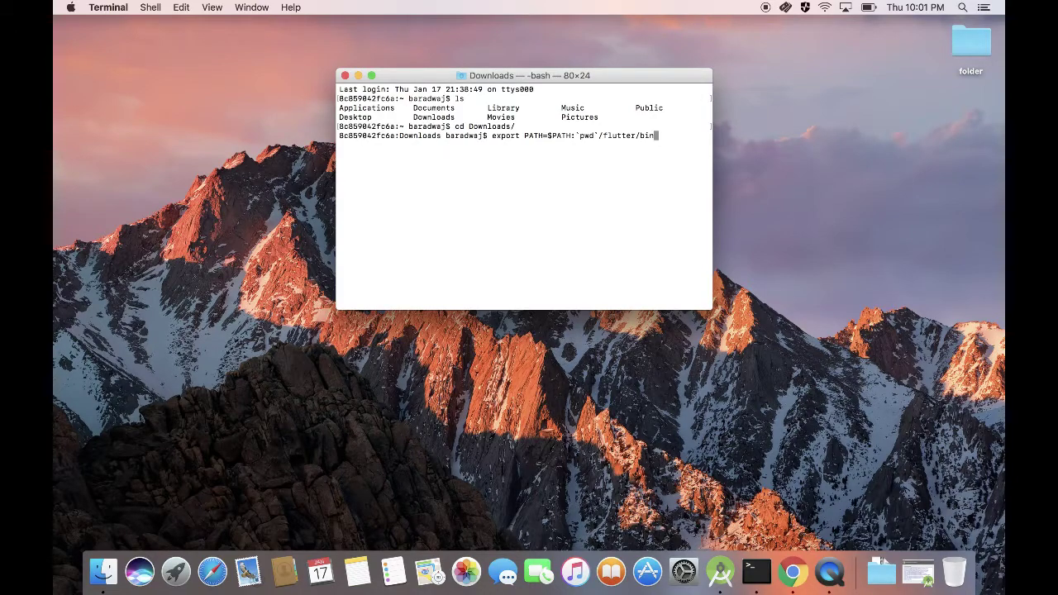
pyautogui.press('Return')
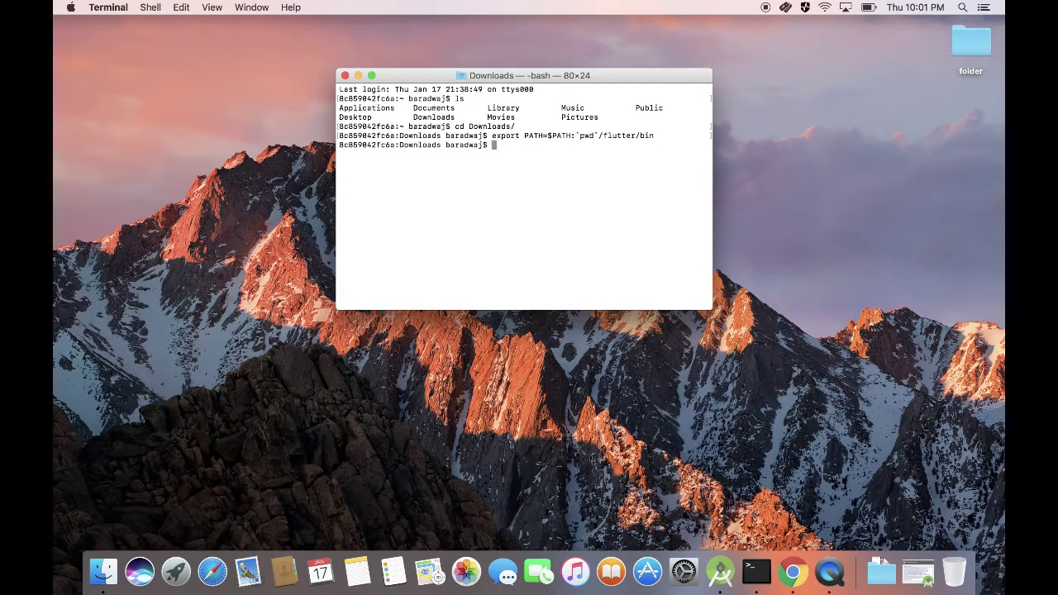
# - Switch to Chrome and read the install guide's section on running flutter doctor
pyautogui.click(792, 572)
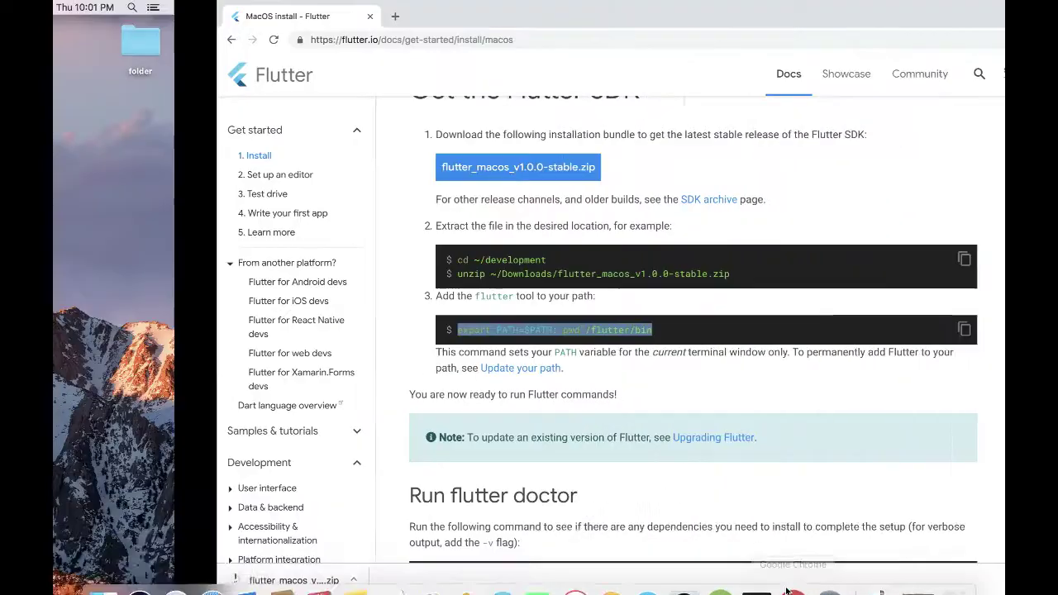
pyautogui.scroll(-2, 438, 418)
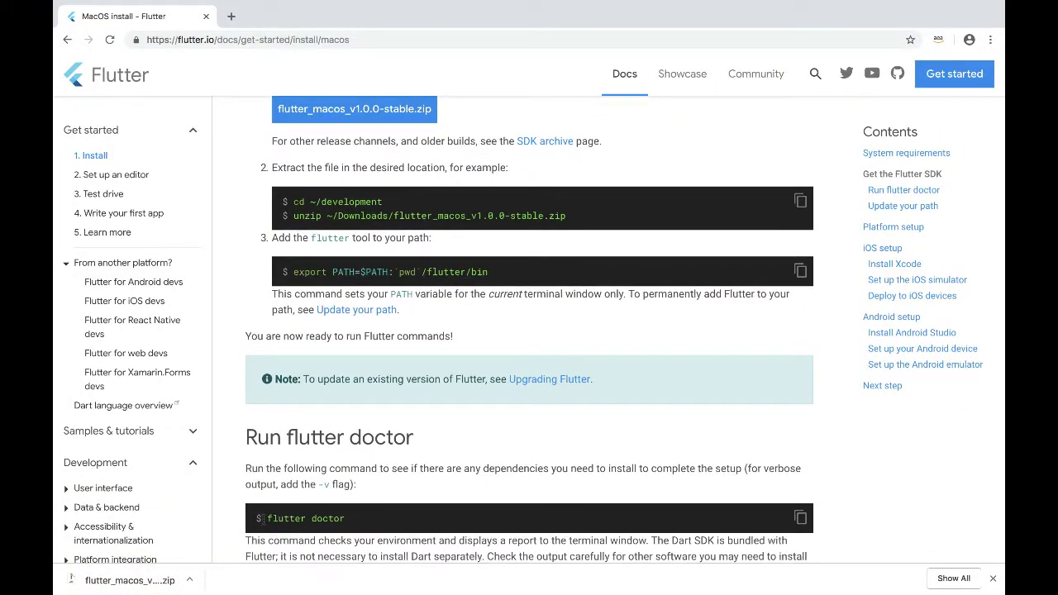
pyautogui.moveTo(265, 519); pyautogui.dragTo(364, 518)
pyautogui.click(364, 518)
pyautogui.doubleClick(329, 519)
pyautogui.click(377, 522)
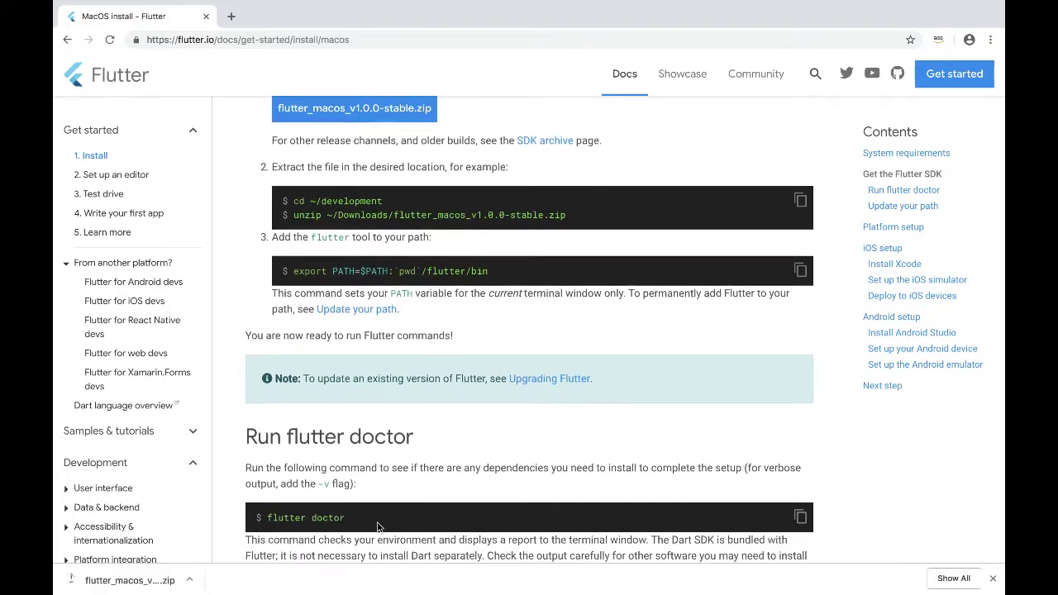
pyautogui.scroll(-5, 378, 522)
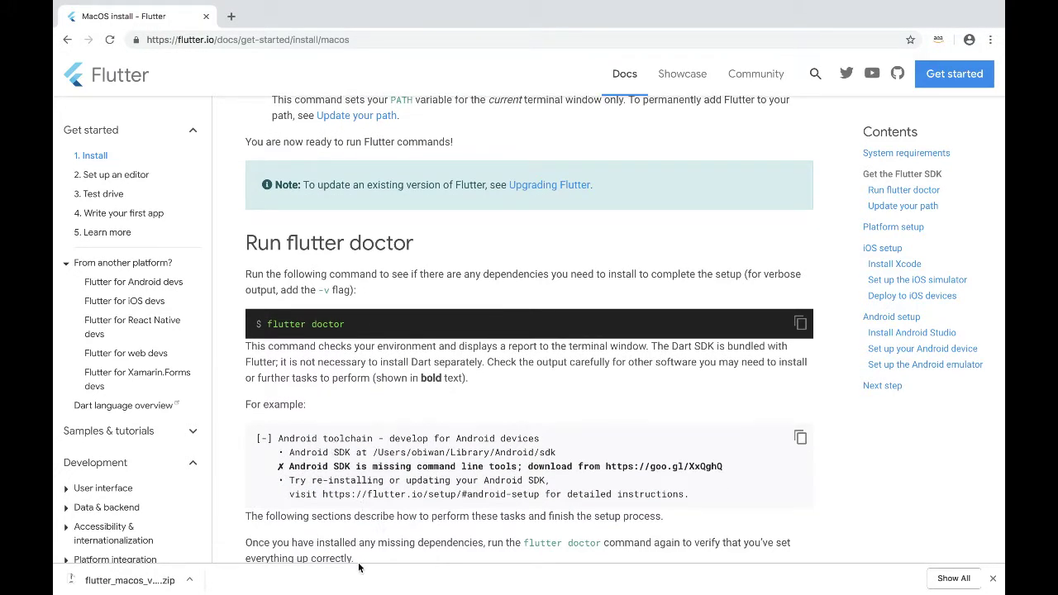
# - Switch to Terminal and run flutter doctor to check the setup for missing dependencies
pyautogui.moveTo(611, 591)
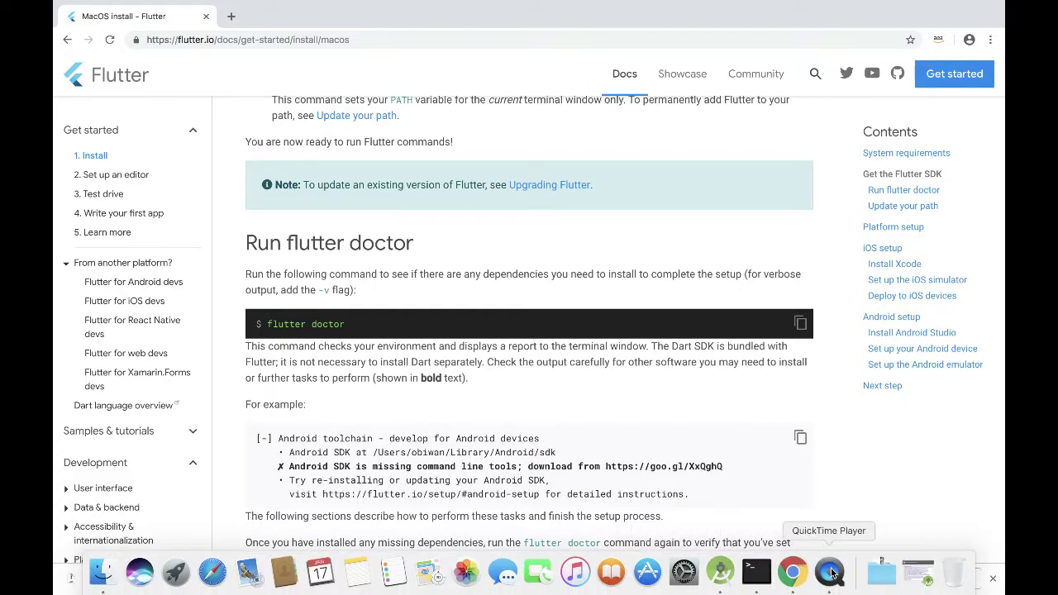
pyautogui.click(756, 572)
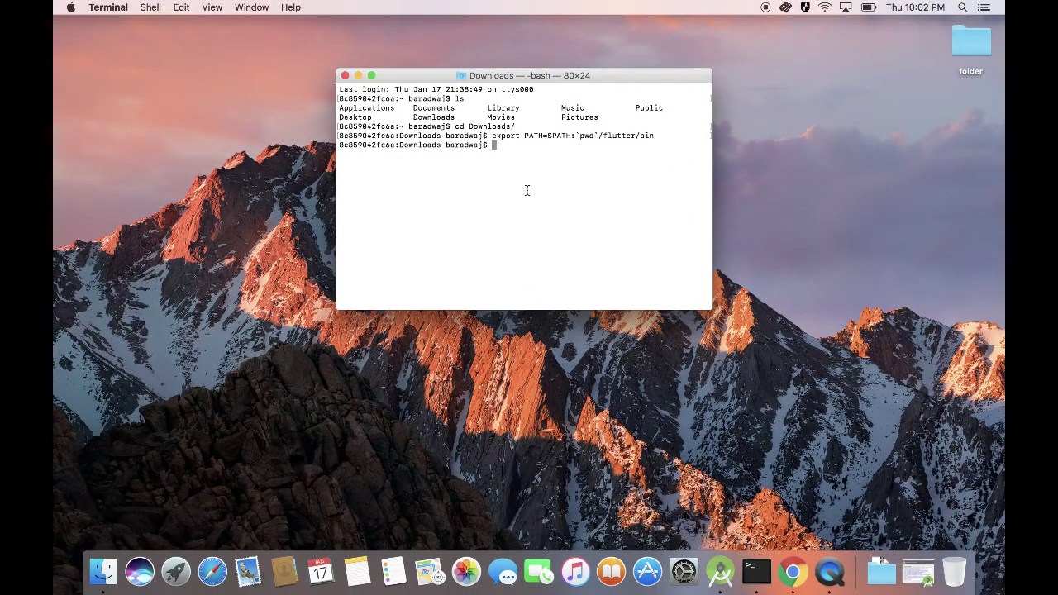
pyautogui.write('flutter doctor')
pyautogui.press('Return')
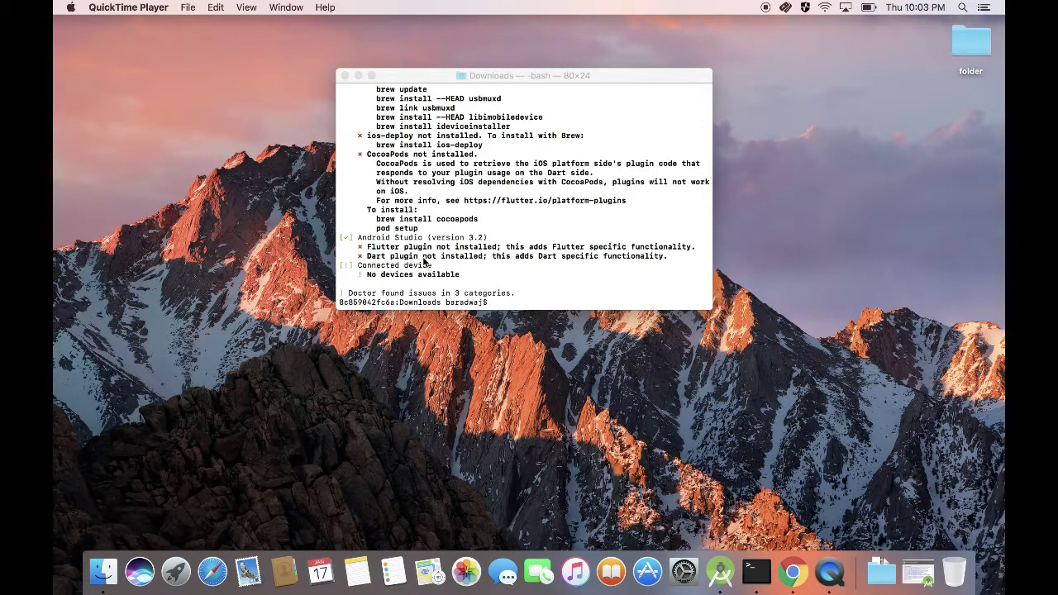
pyautogui.click(501, 300)
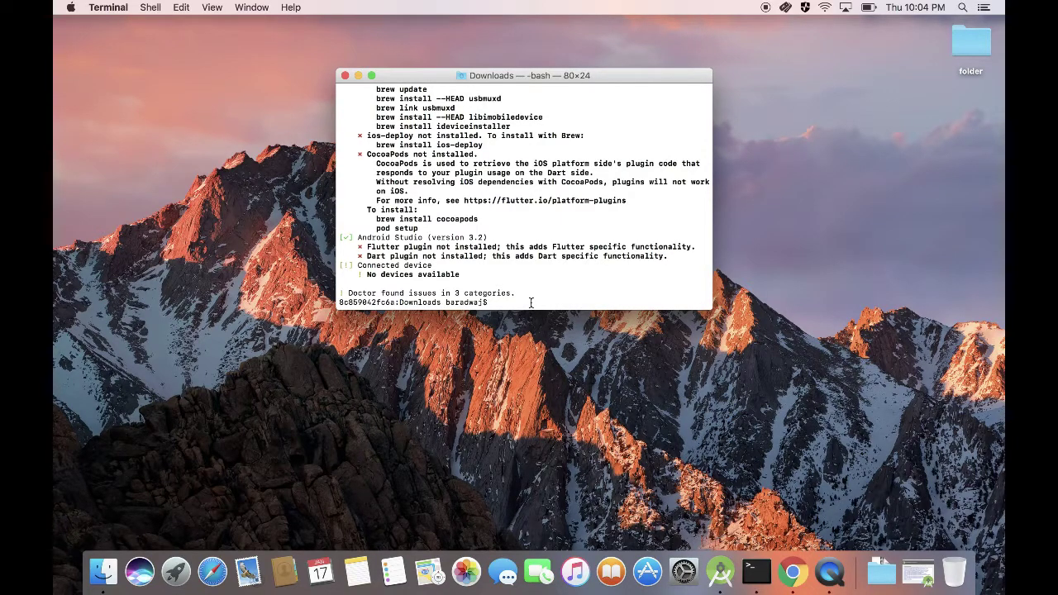
# - Return to the Flutter install guide in Chrome and read the path update and Xcode installation instructions
pyautogui.press('super+Tab')
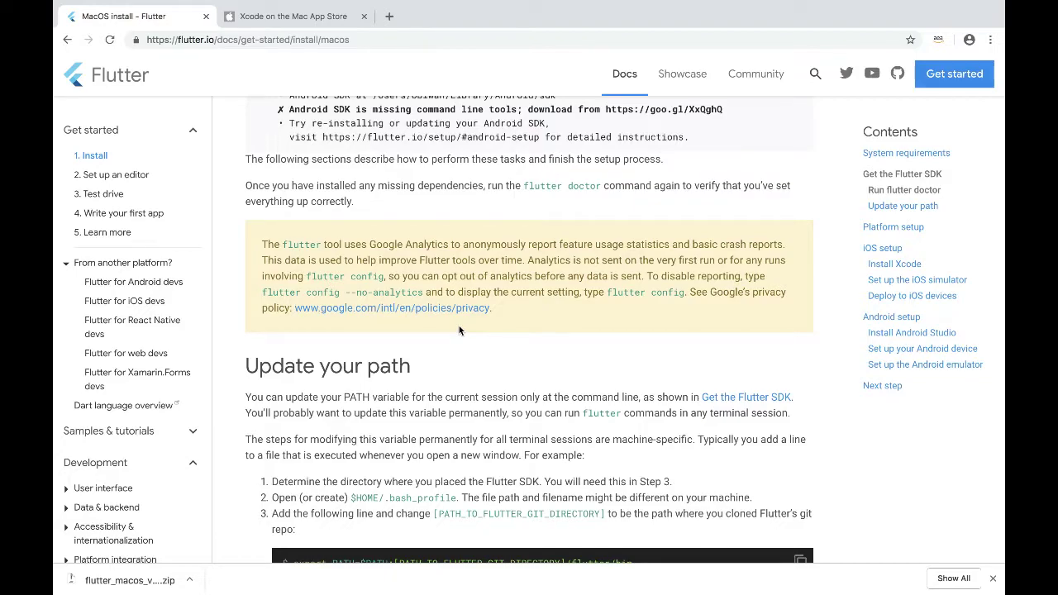
pyautogui.scroll(-1, 459, 331)
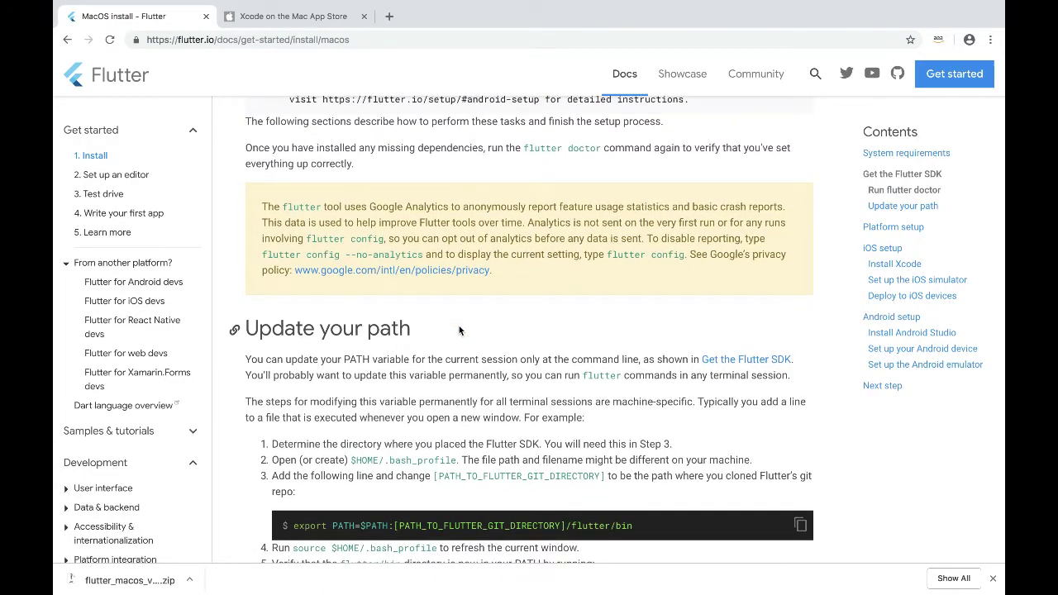
pyautogui.scroll(-5, 460, 330)
pyautogui.scroll(-1, 460, 331)
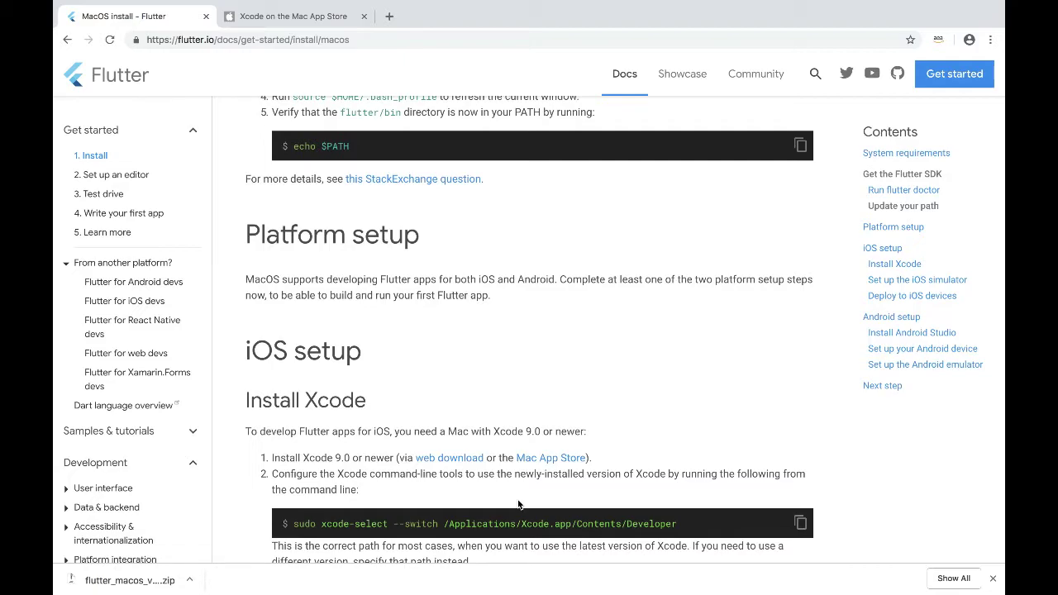
pyautogui.scroll(-2, 519, 504)
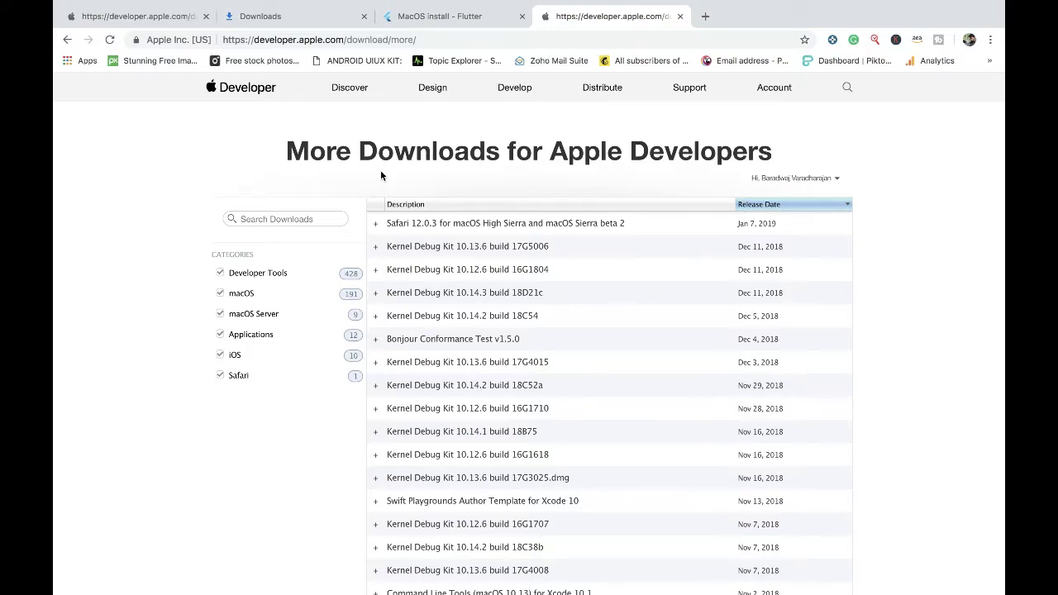
# - Search the Apple developer downloads for "xcode" and look through the listed versions
pyautogui.click(263, 219)
pyautogui.write('xcode')
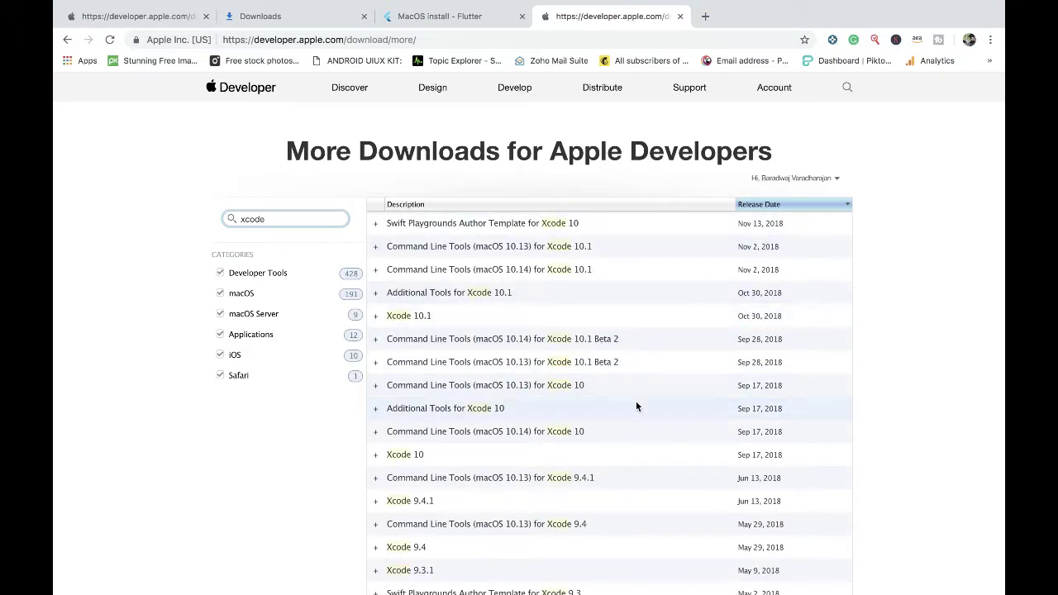
pyautogui.scroll(-3, 636, 405)
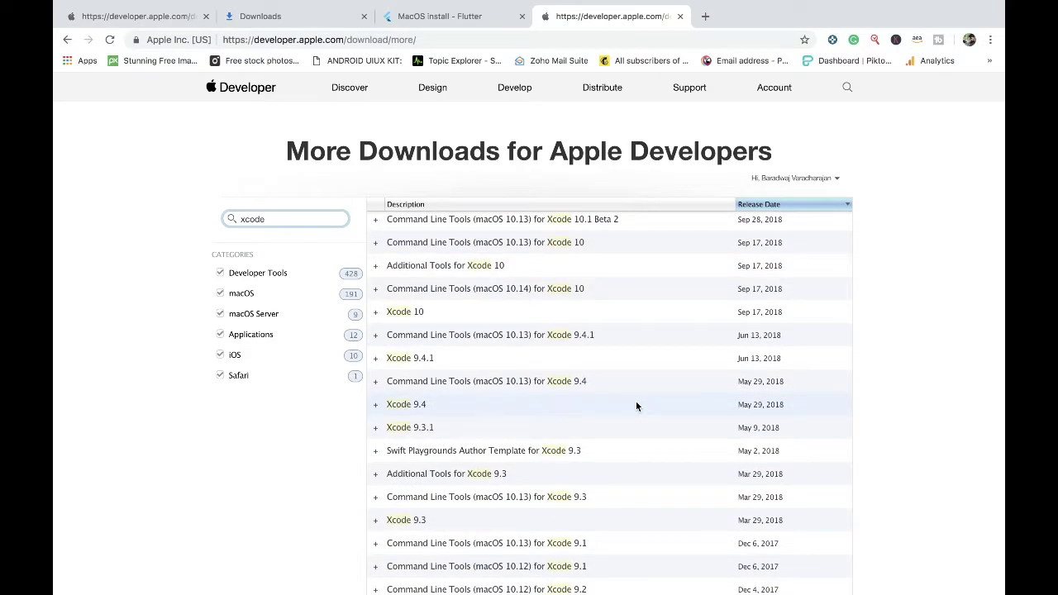
# - Find Xcode 9.2 in the Apple developer downloads list and download its .xip file
pyautogui.scroll(-5, 636, 405)
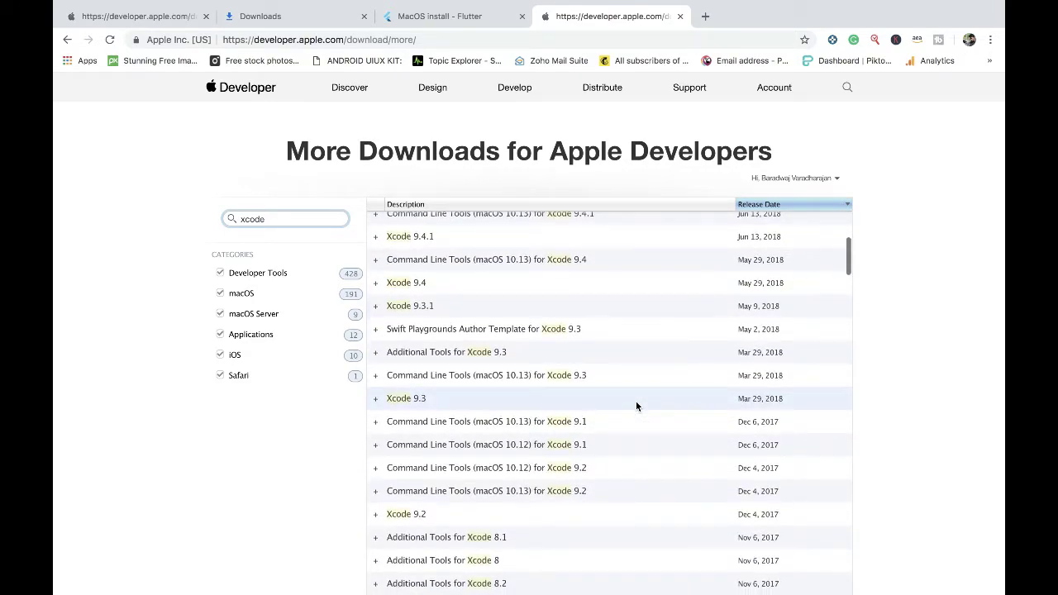
pyautogui.scroll(-1, 636, 404)
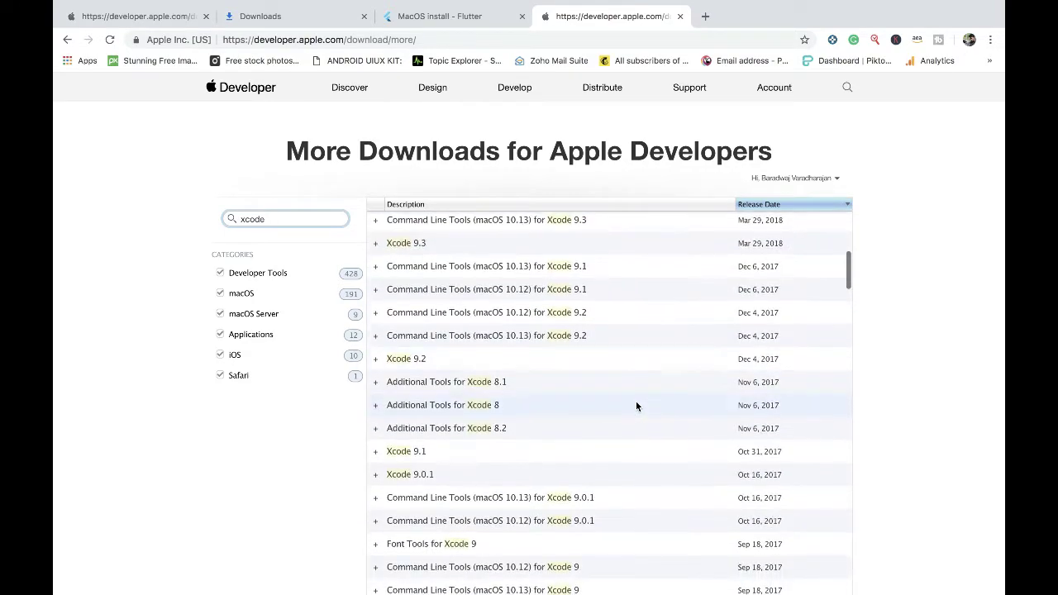
pyautogui.click(376, 361)
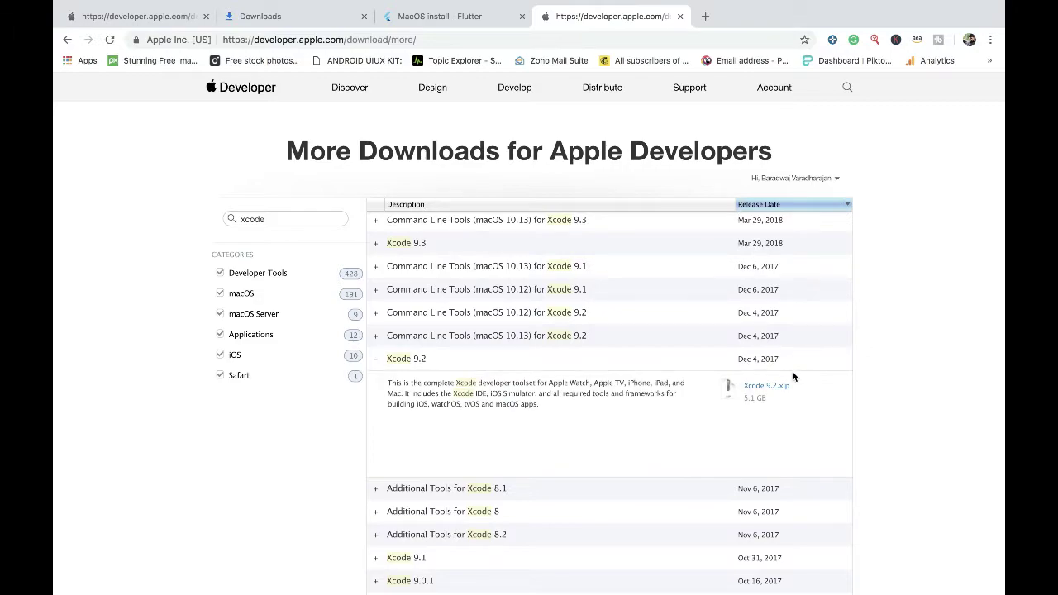
pyautogui.click(767, 387)
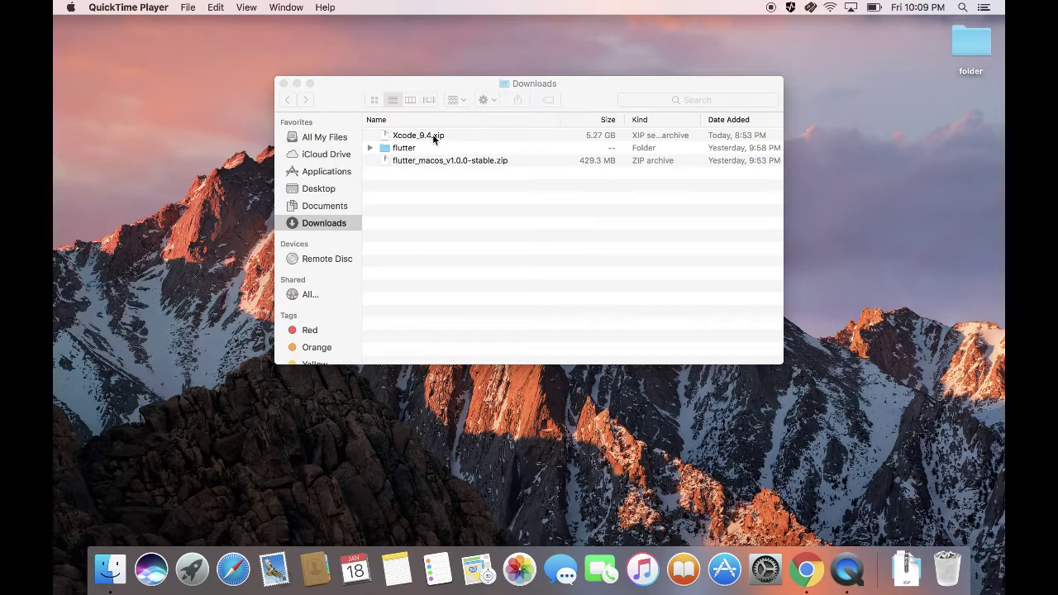
# - Unpack the Xcode_9.4.xip archive in the Finder's Downloads folder by opening it with an extraction utility
pyautogui.rightClick(433, 134)
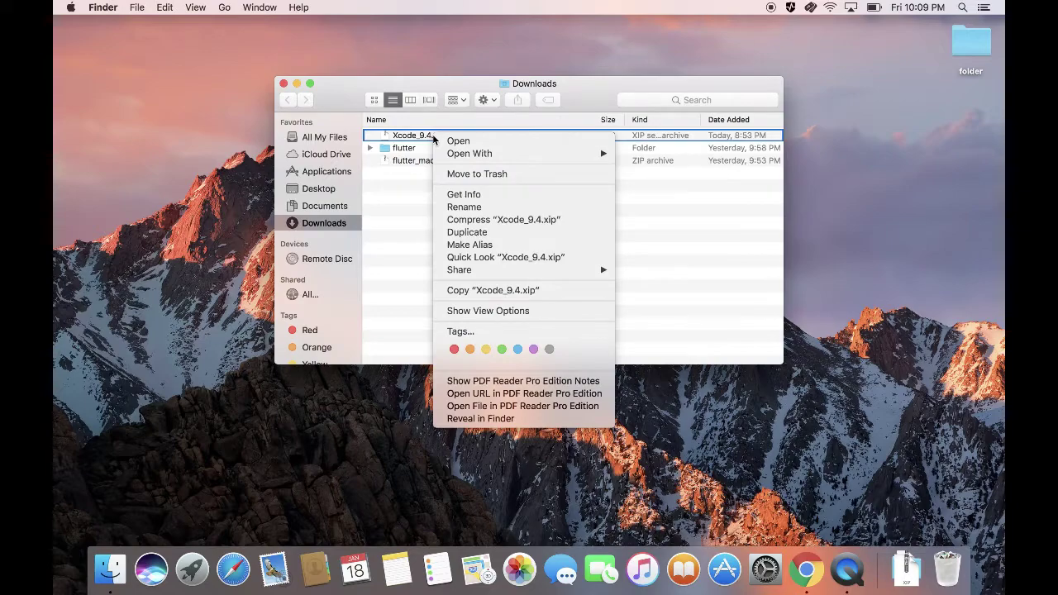
pyautogui.moveTo(478, 155)
pyautogui.click(688, 154)
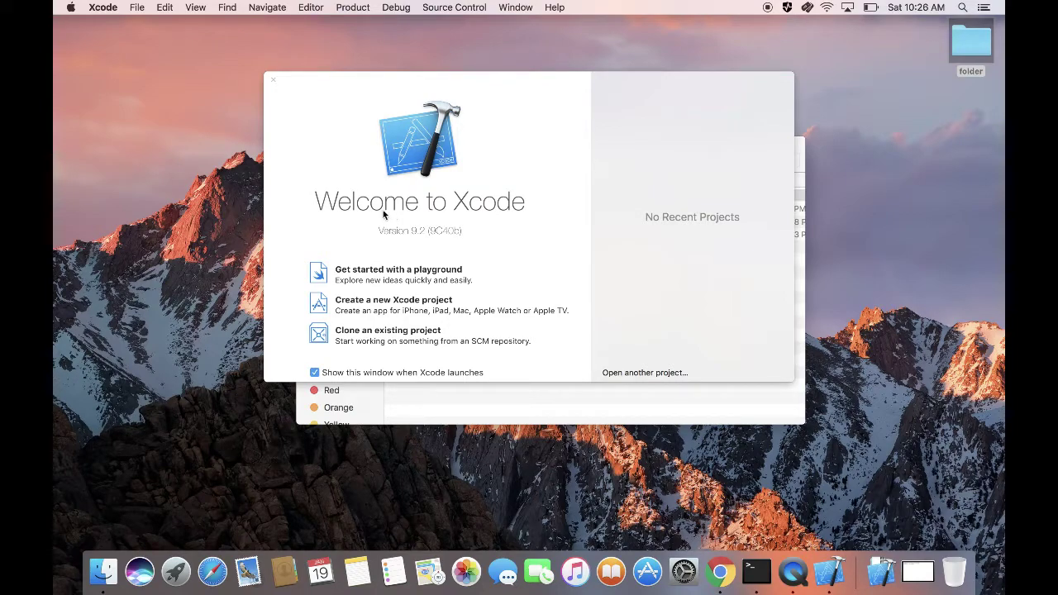
# - Close the Xcode welcome window and launch the iOS simulator from Terminal with open -a simulator
pyautogui.click(274, 80)
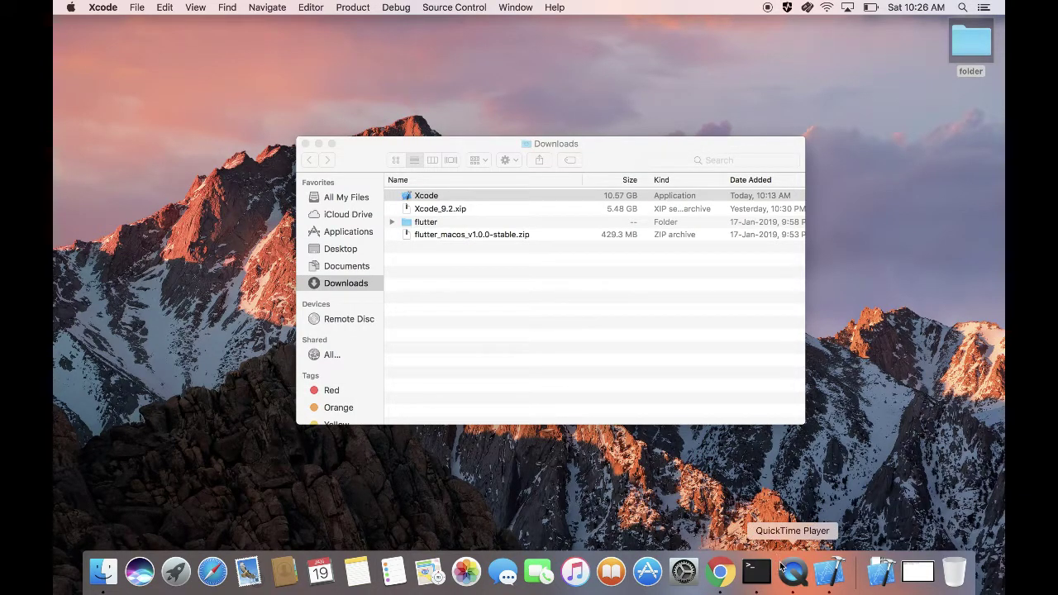
pyautogui.click(756, 571)
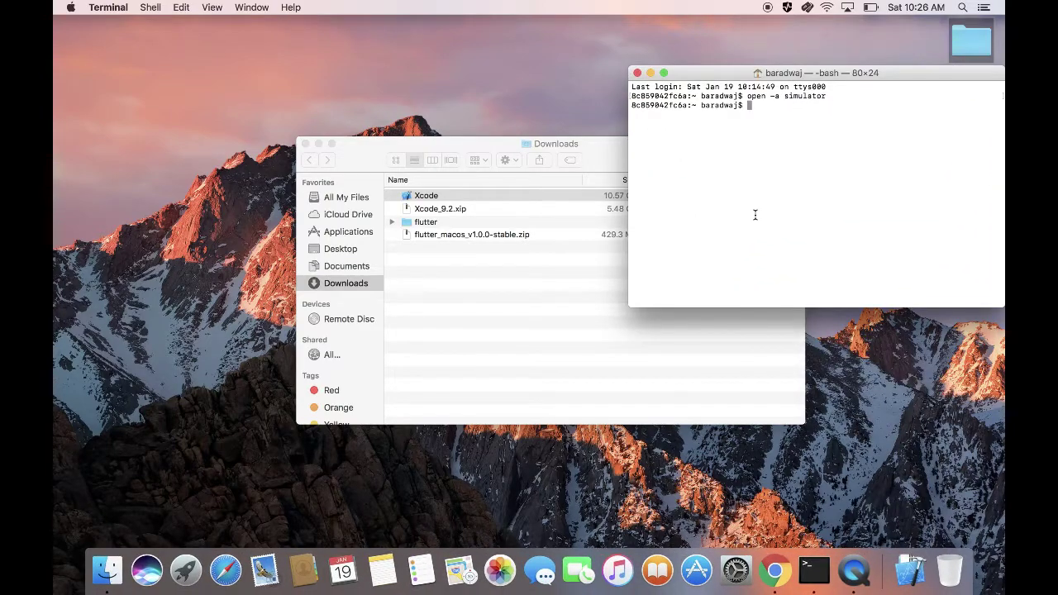
pyautogui.write('open -a simulator')
pyautogui.press('Return')
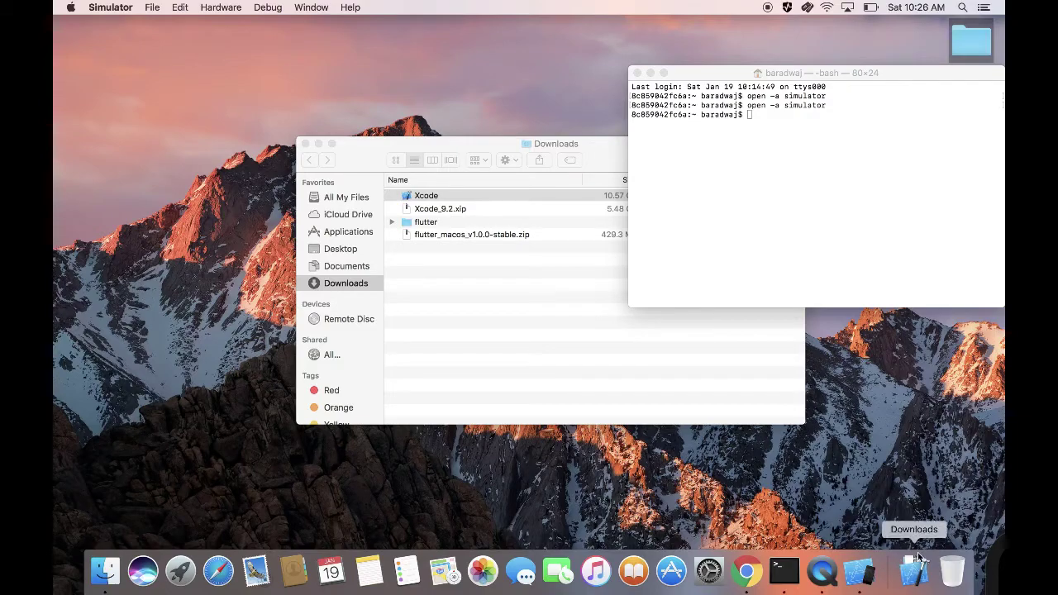
pyautogui.moveTo(635, 310); pyautogui.dragTo(558, 52)
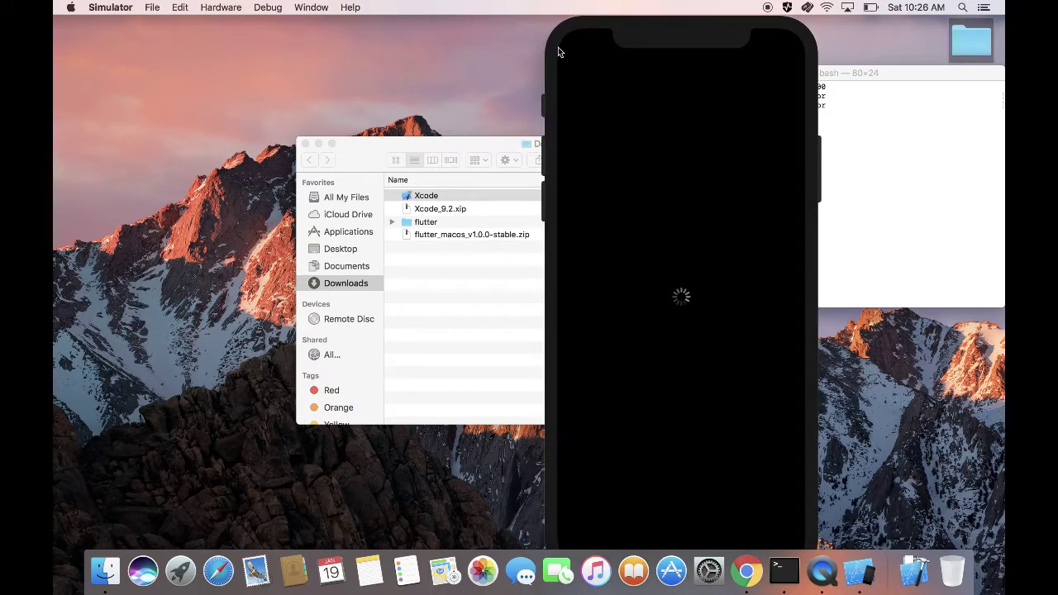
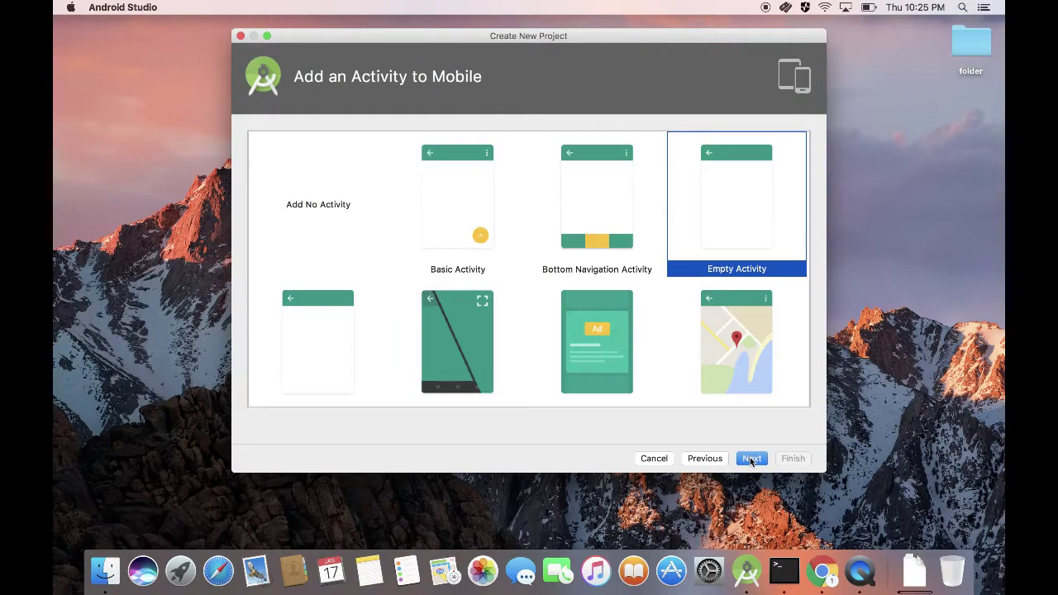
# - Finish creating the Android Studio project with an Empty Activity and hide the What's New assistant in the enlarged project window
pyautogui.click(750, 458)
pyautogui.click(750, 458)
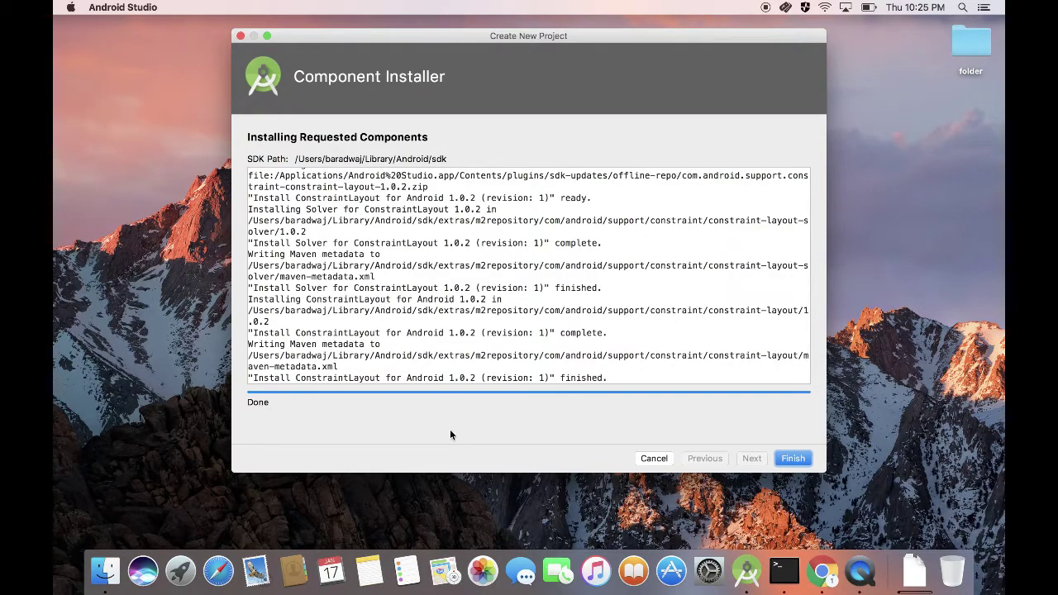
pyautogui.press('Return')
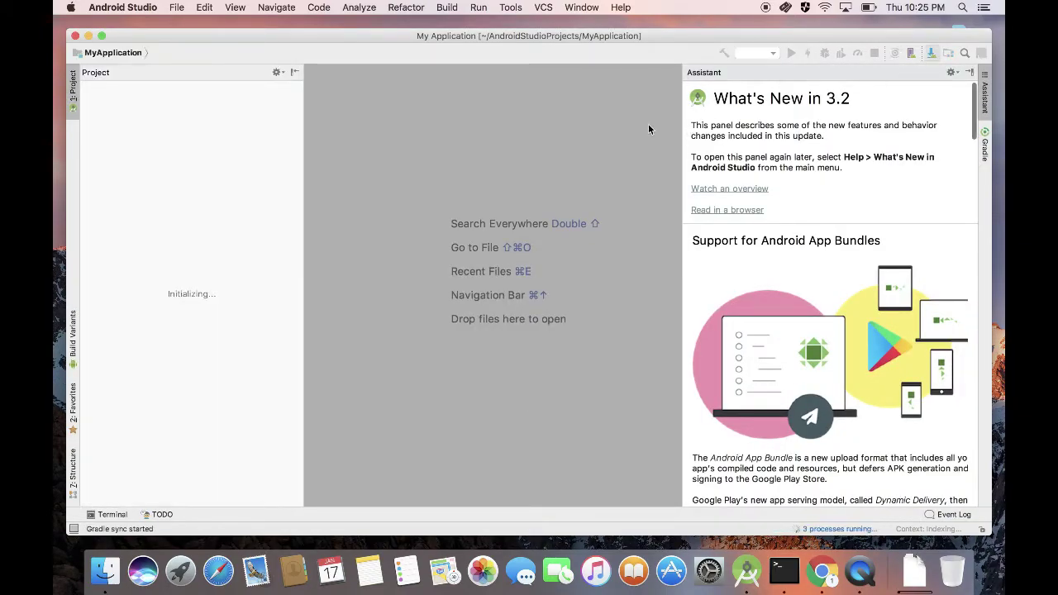
pyautogui.click(101, 37)
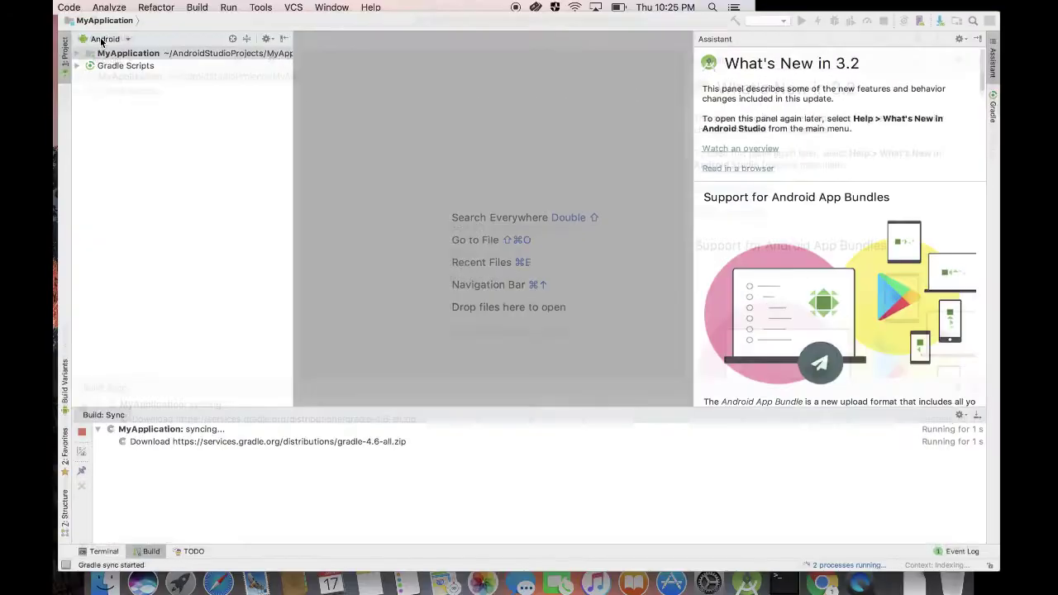
pyautogui.click(982, 29)
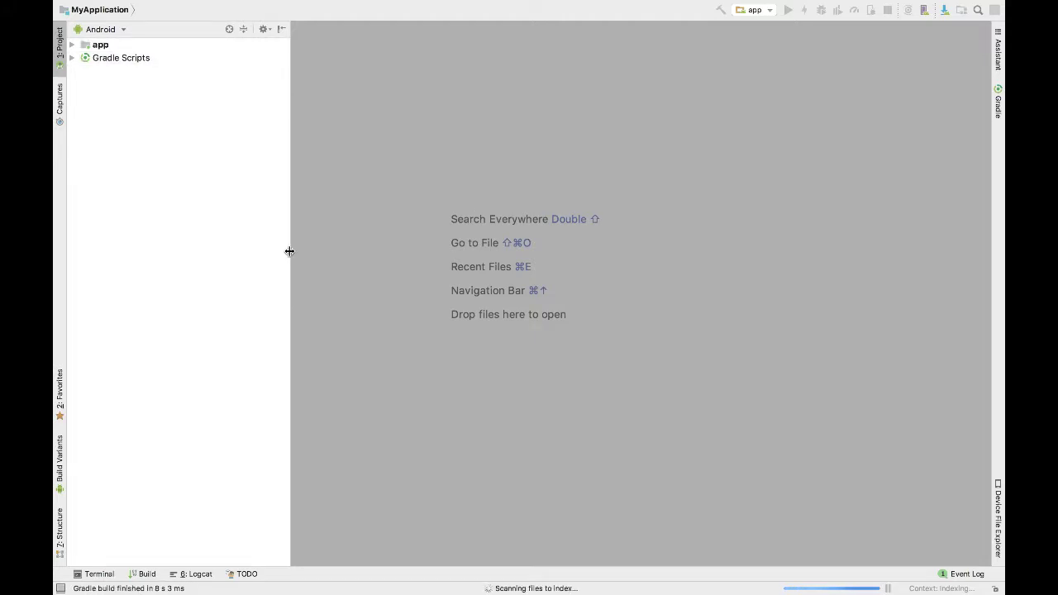
# - Open the Plugins preferences in Android Studio and search the plugin repositories for "flutter"
pyautogui.click(138, 7)
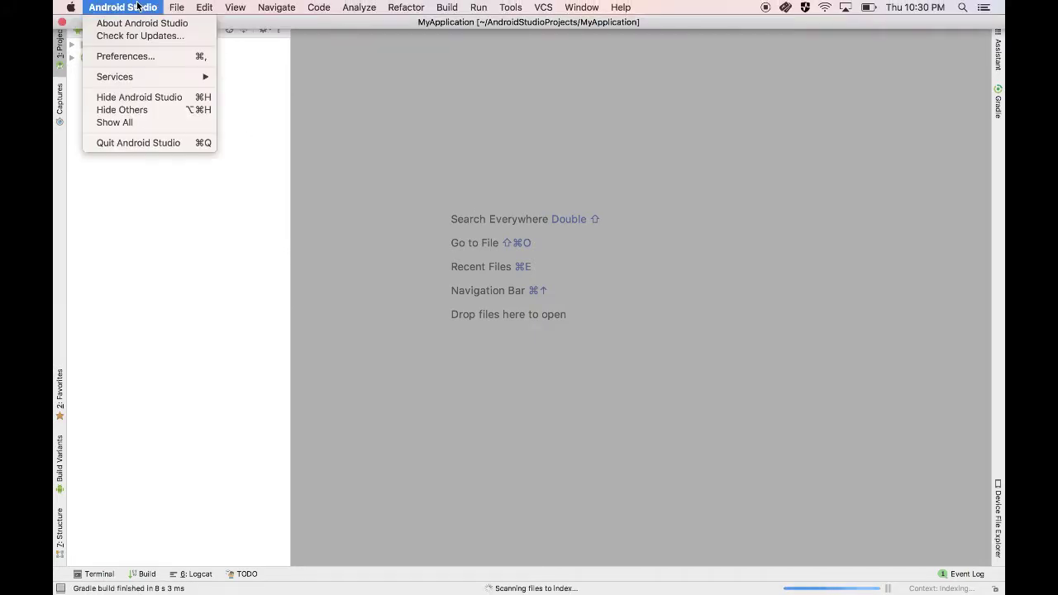
pyautogui.click(142, 56)
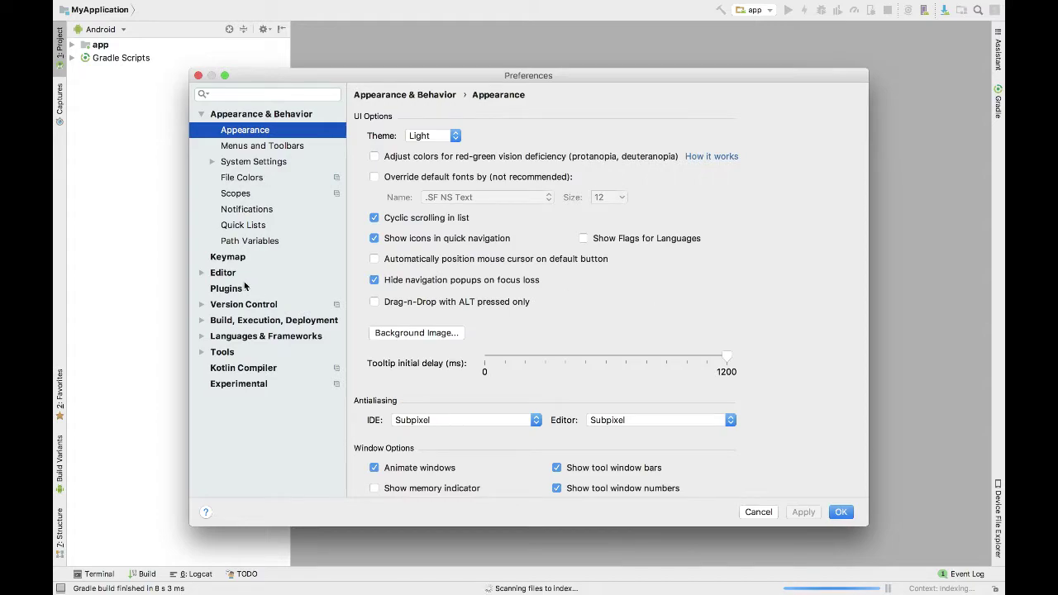
pyautogui.click(239, 292)
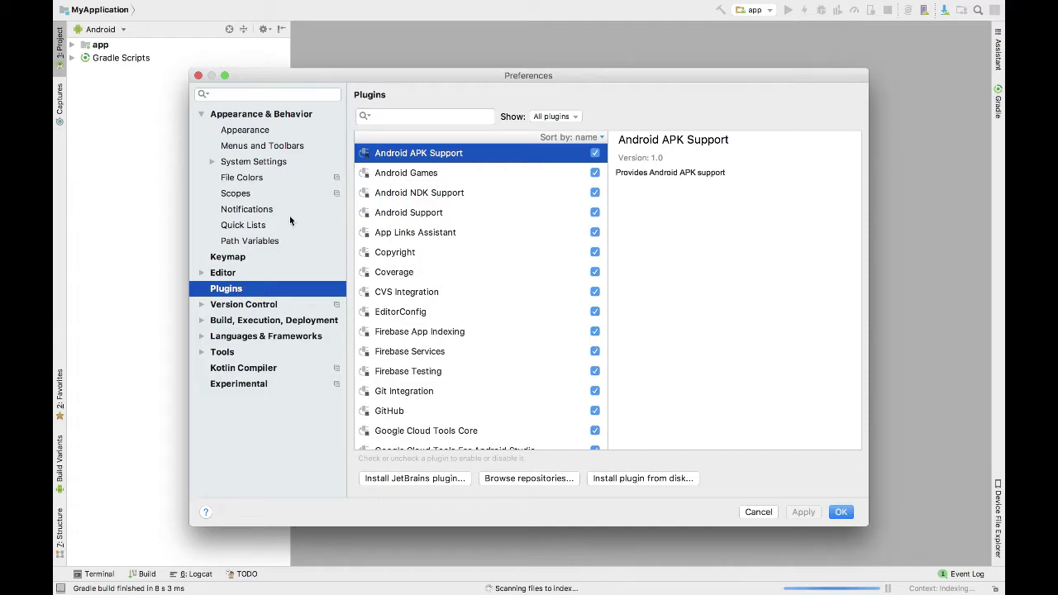
pyautogui.click(392, 117)
pyautogui.write('flutter')
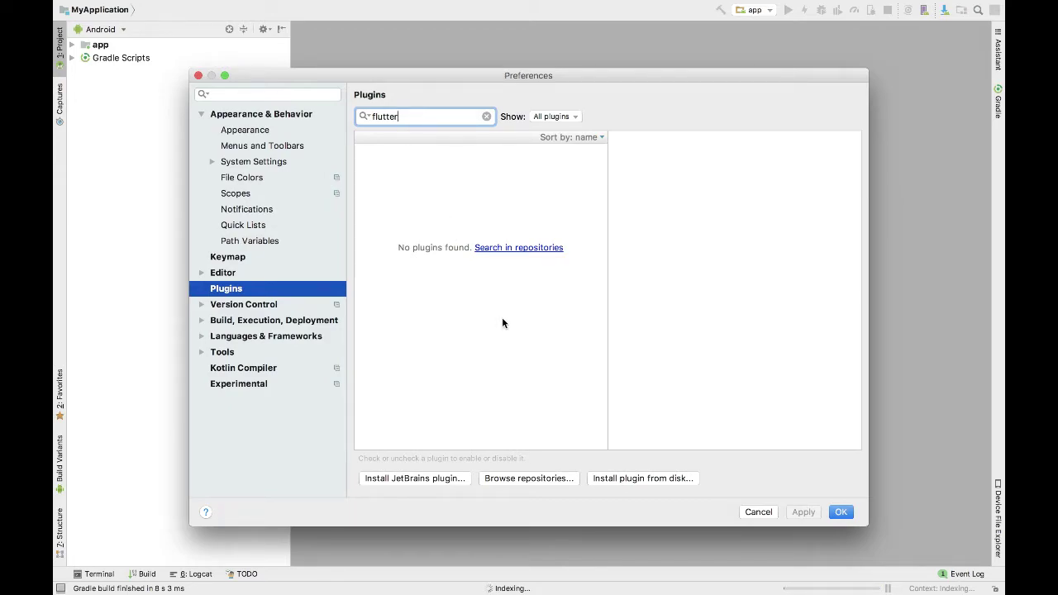
pyautogui.click(498, 248)
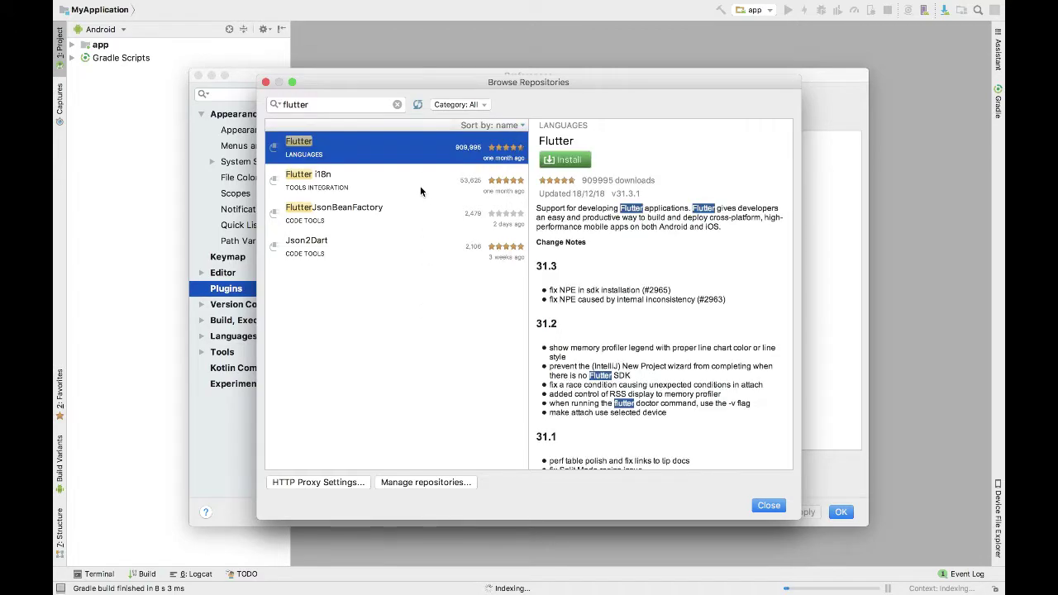
# - Install the Flutter plugin, accepting the third-party privacy note and the required Dart plugin, and close the repository browser
pyautogui.click(553, 163)
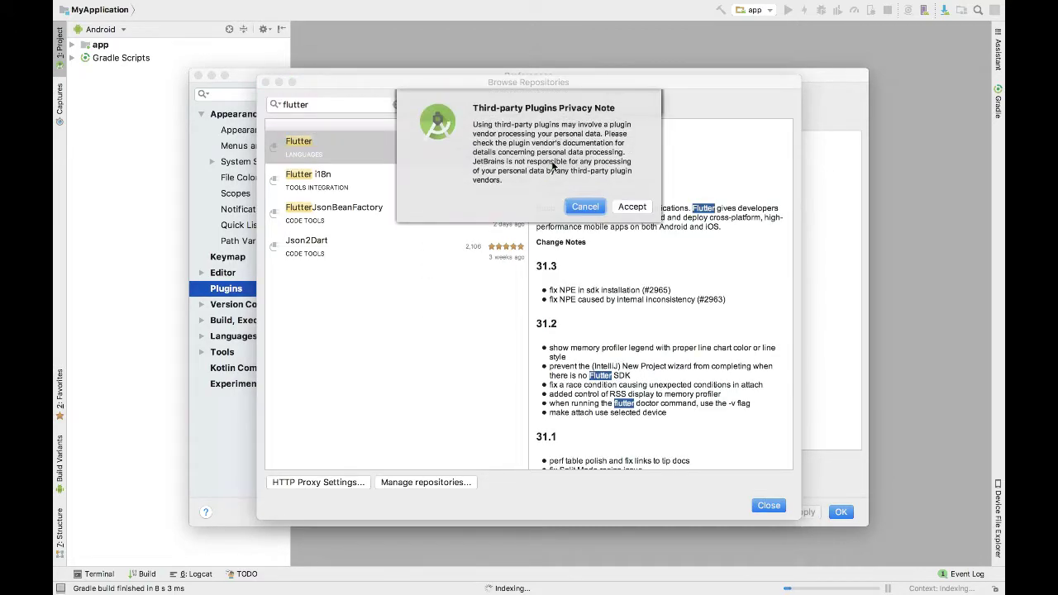
pyautogui.click(633, 207)
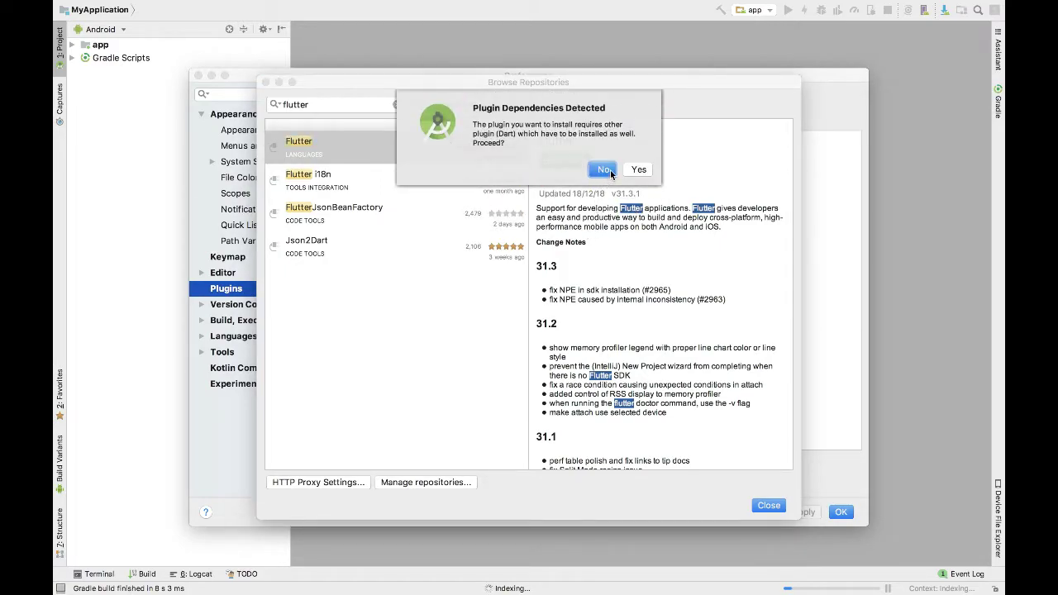
pyautogui.click(639, 169)
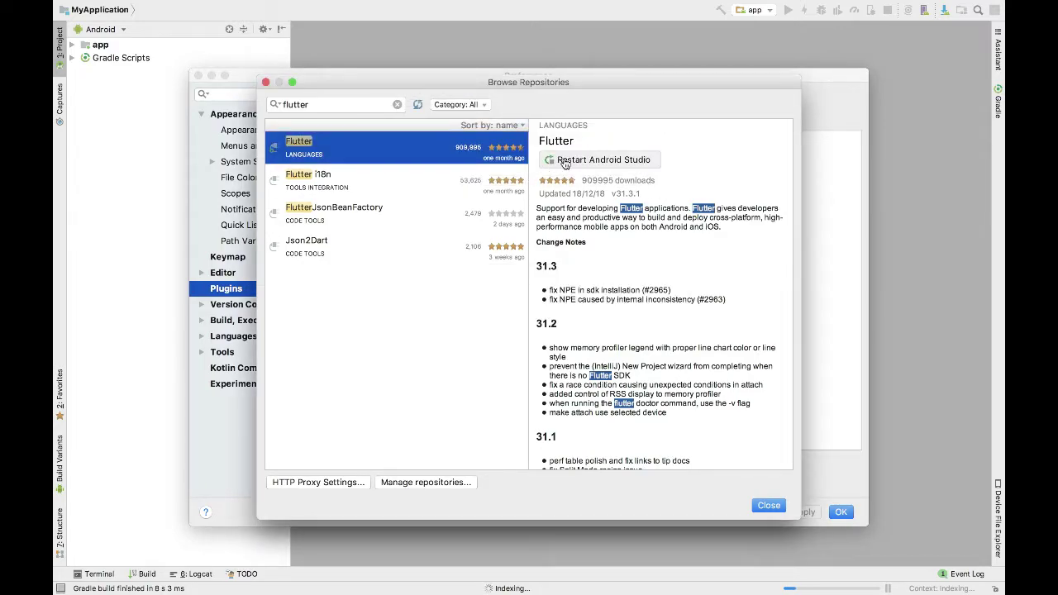
pyautogui.press('Return')
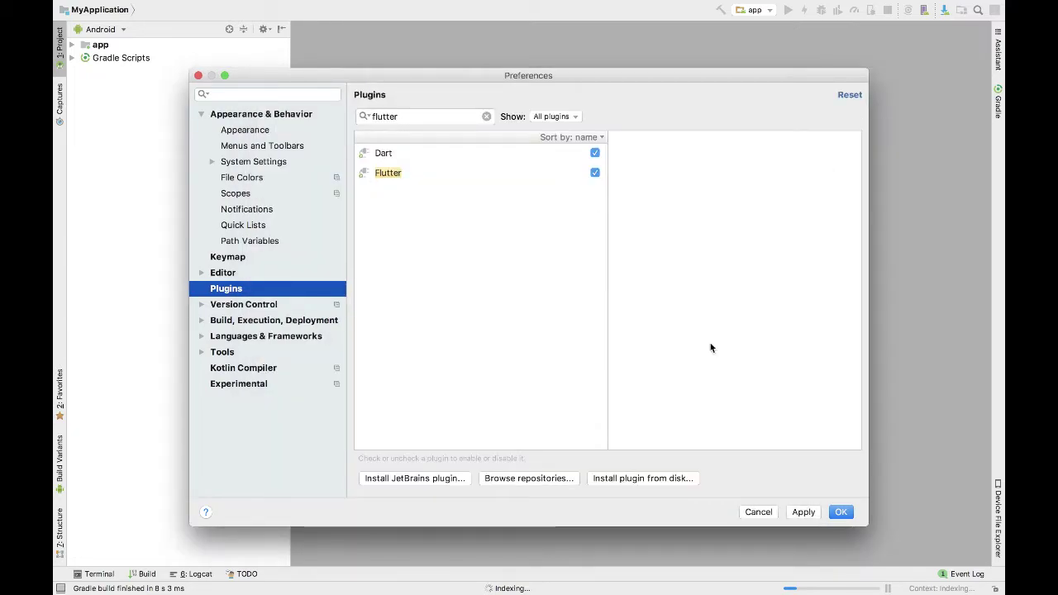
# - Apply the plugin changes and restart Android Studio to activate them, stopping the running background tasks
pyautogui.click(803, 512)
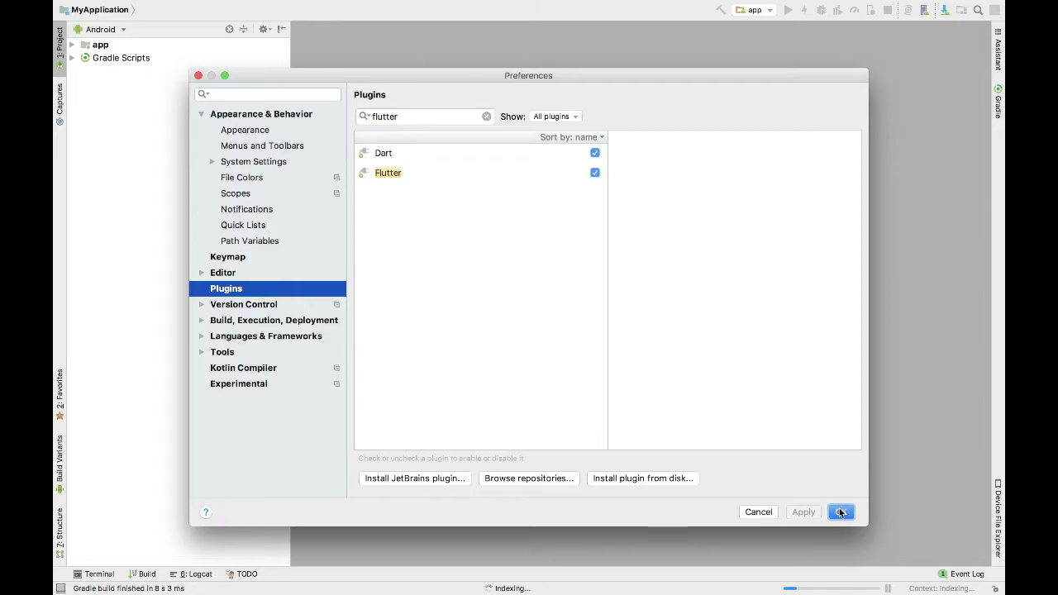
pyautogui.click(840, 512)
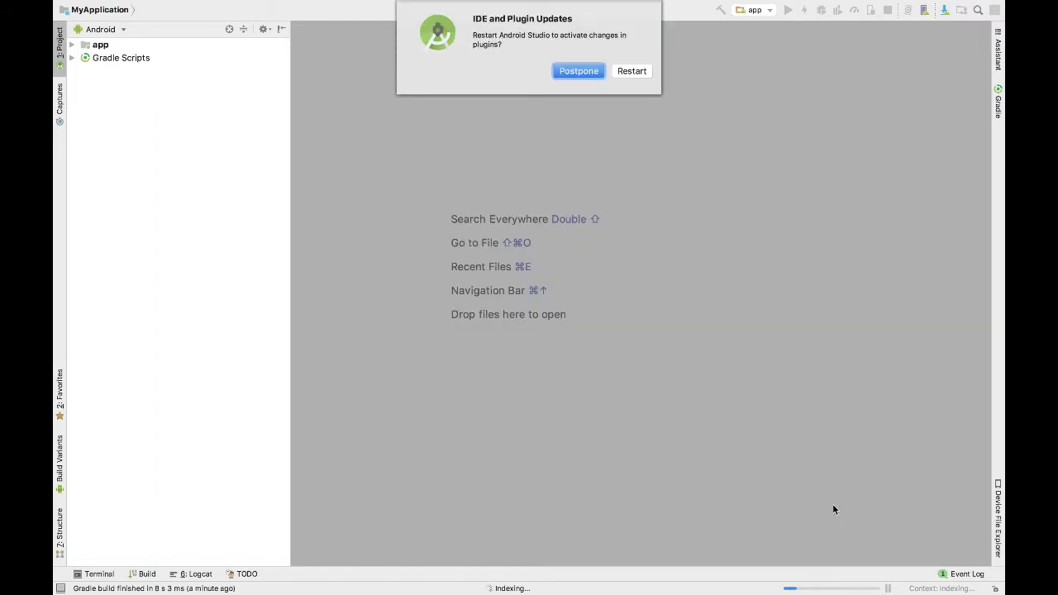
pyautogui.click(622, 72)
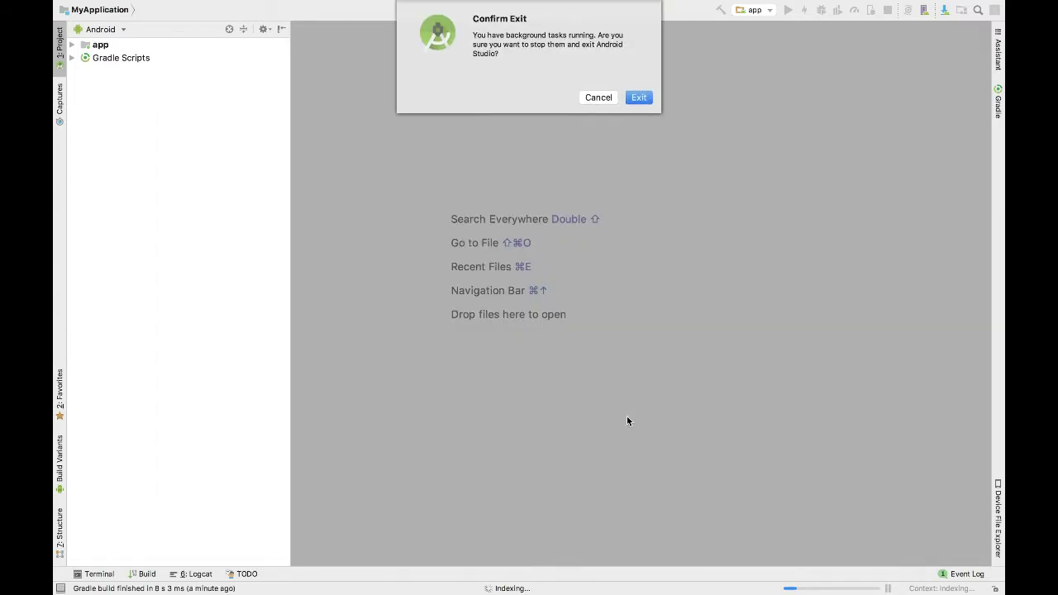
pyautogui.click(639, 98)
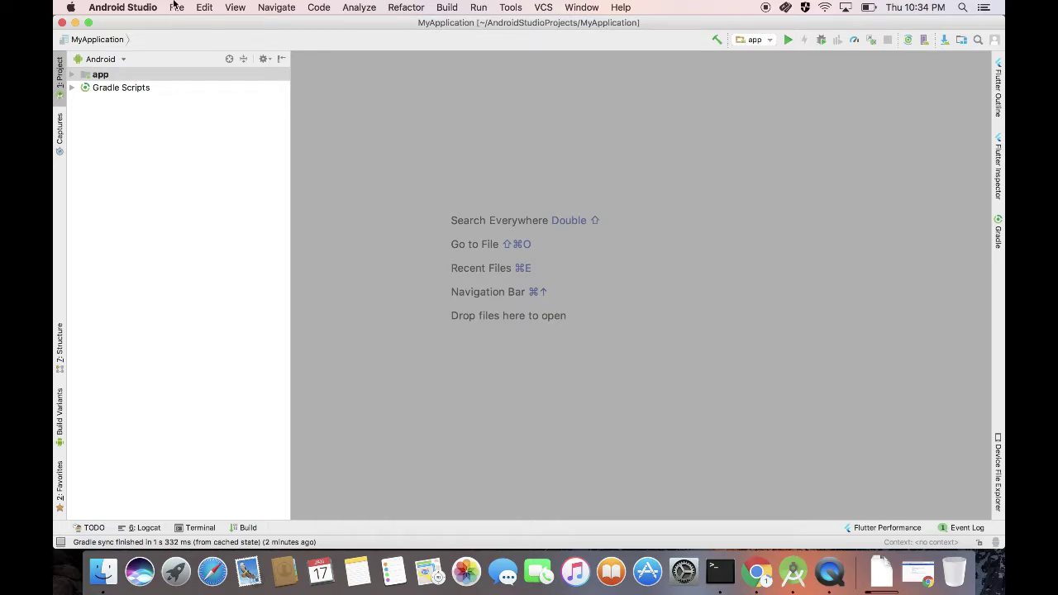
# - Start a new Flutter project of type Flutter Application and name it flutter_application
pyautogui.click(175, 5)
pyautogui.moveTo(190, 24)
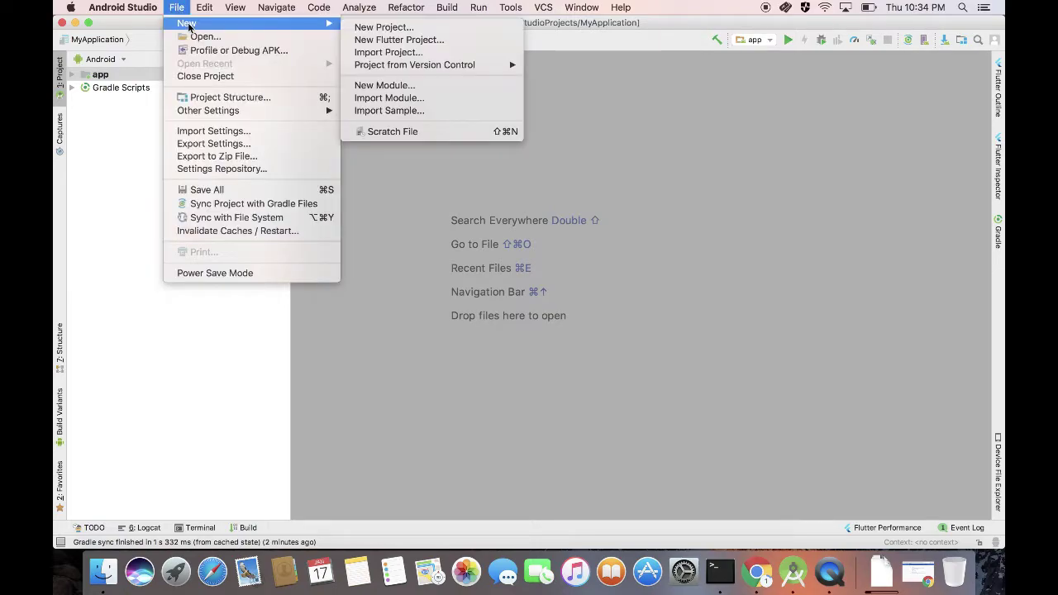
pyautogui.click(361, 40)
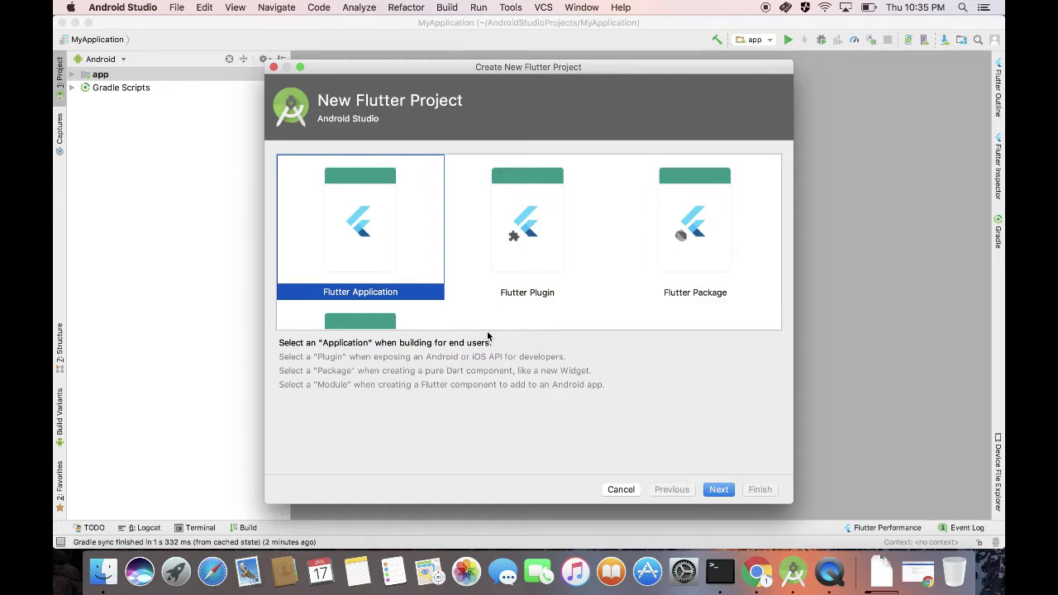
pyautogui.doubleClick(385, 253)
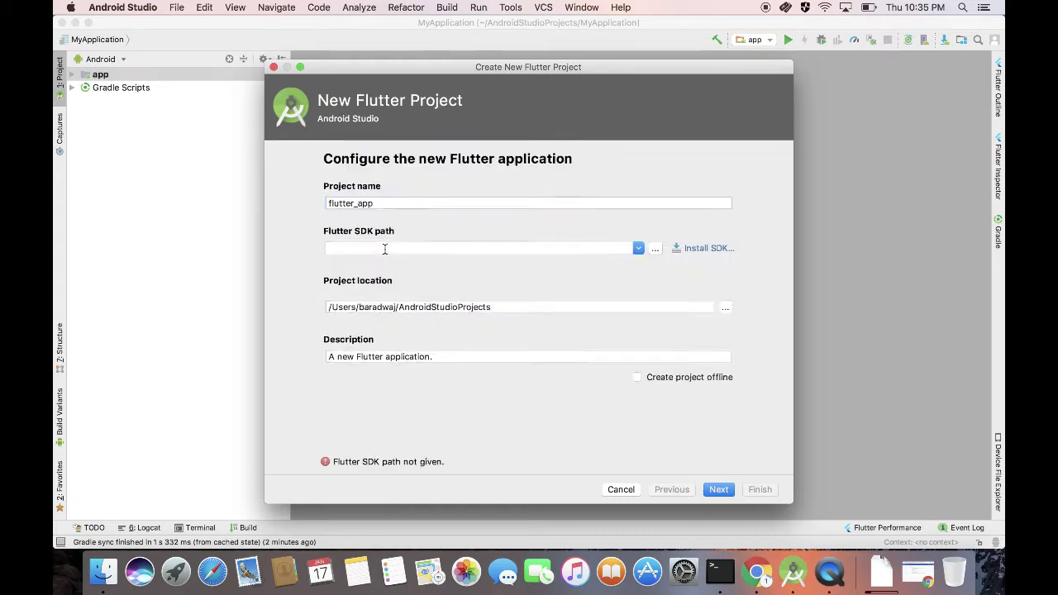
pyautogui.write('lication')
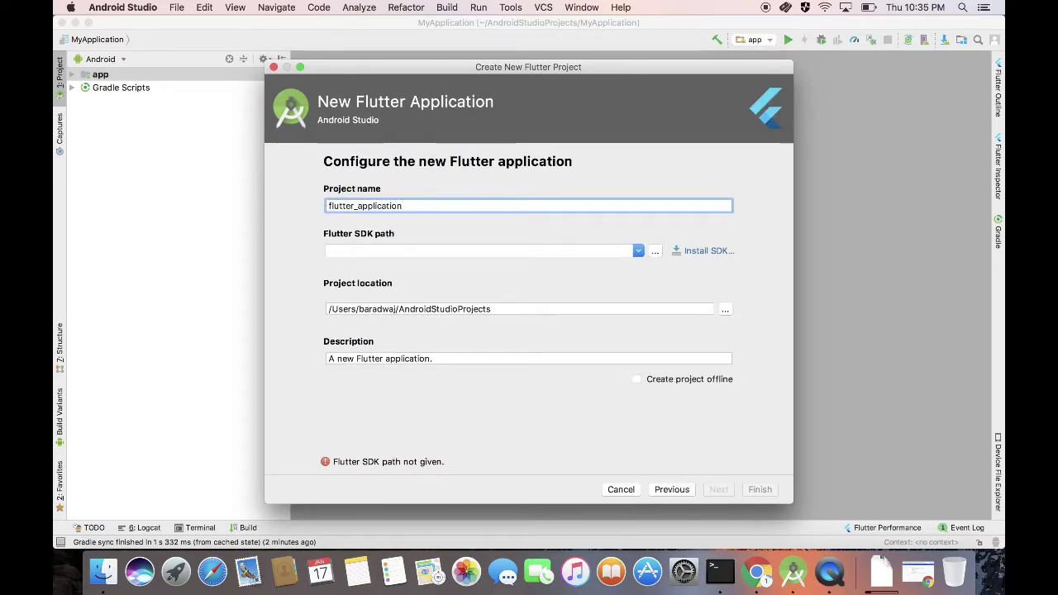
pyautogui.press('Tab')
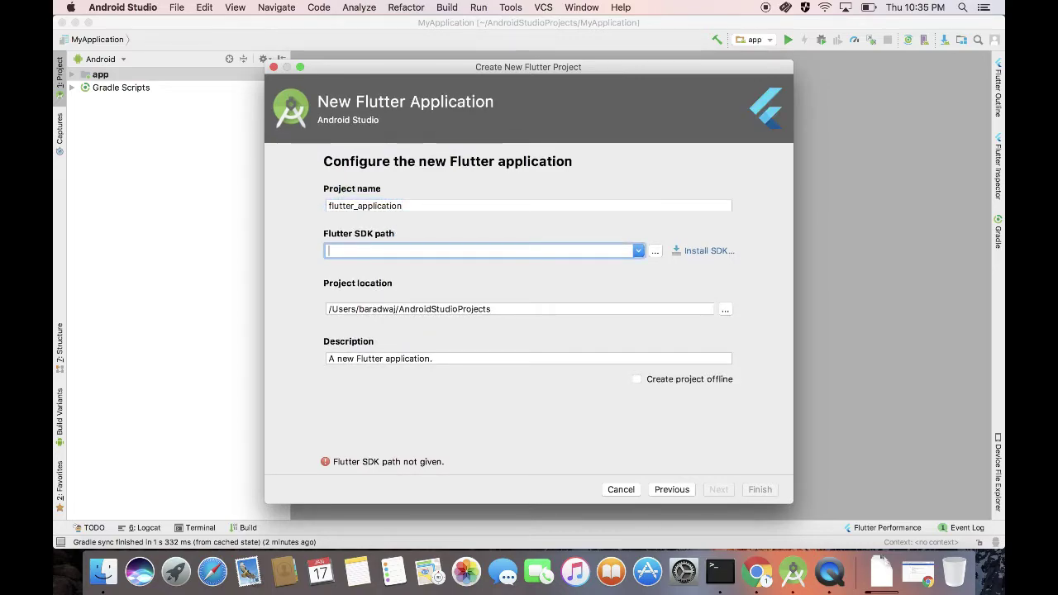
# - Set the Flutter SDK path to the flutter folder in Downloads
pyautogui.click(640, 252)
pyautogui.click(640, 252)
pyautogui.click(655, 251)
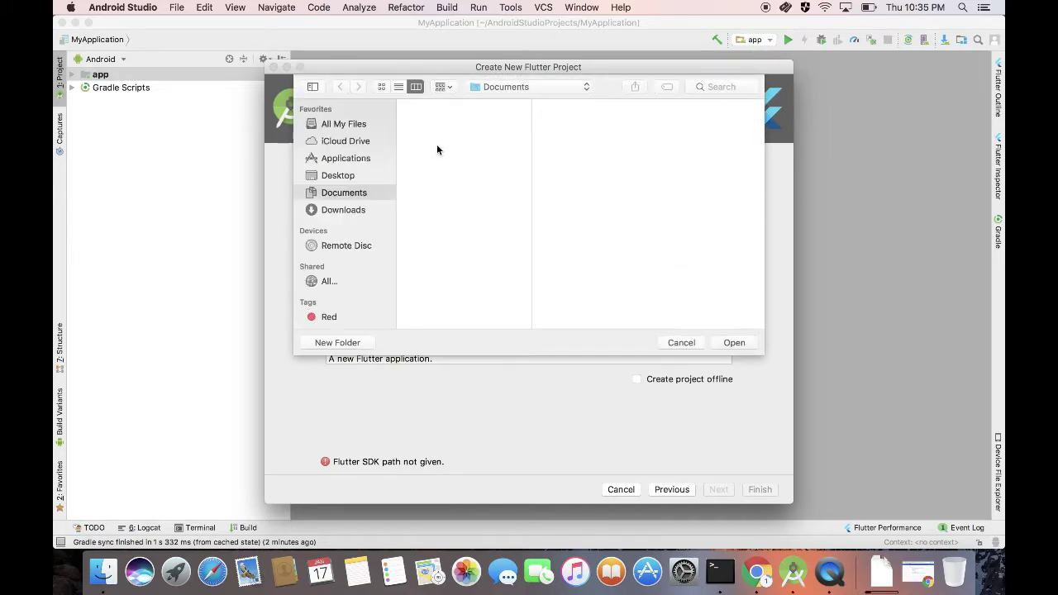
pyautogui.click(361, 210)
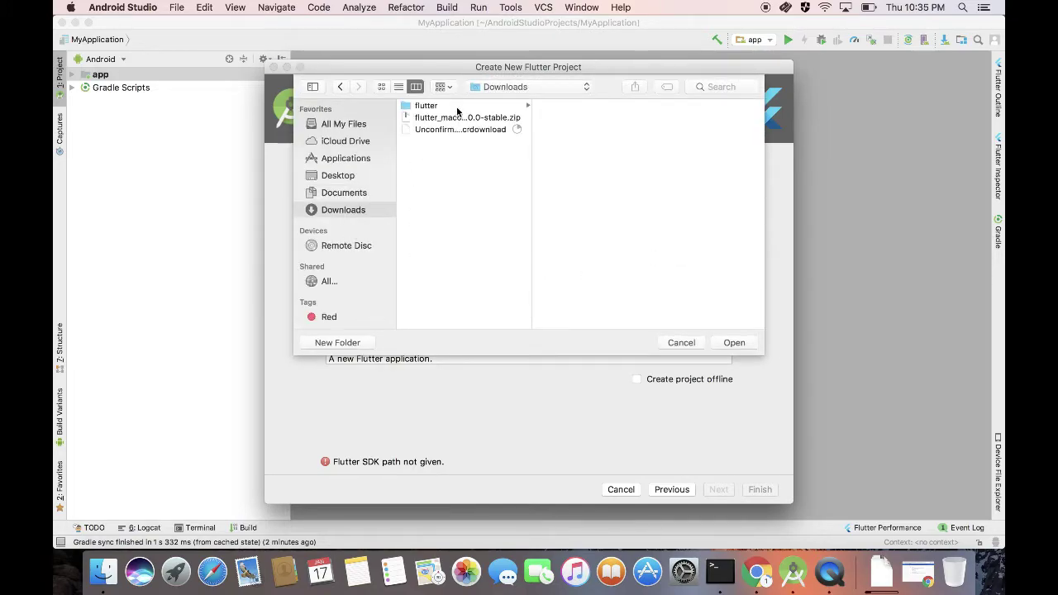
pyautogui.click(458, 108)
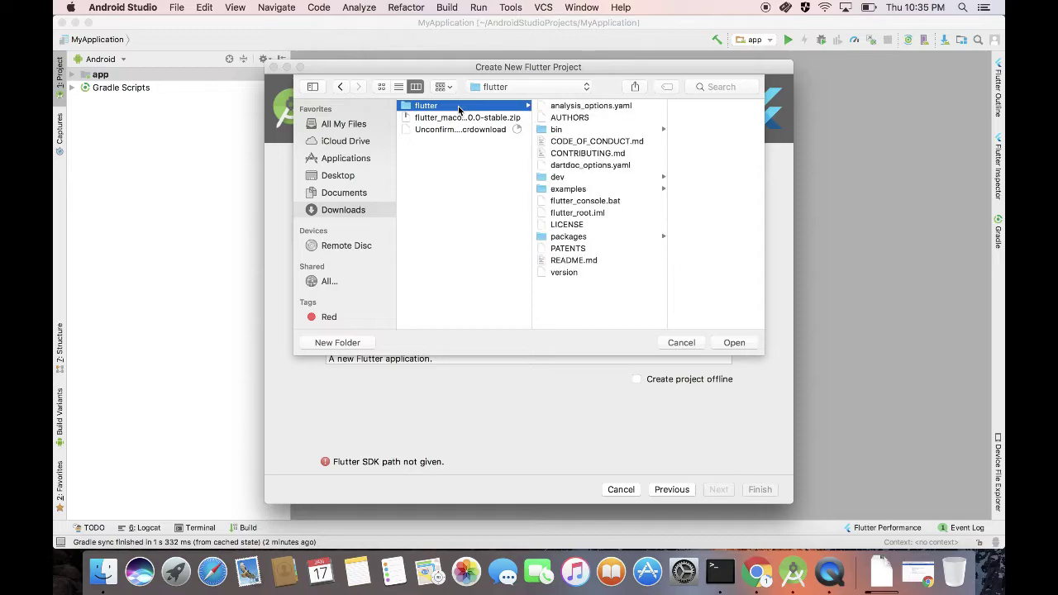
pyautogui.click(735, 344)
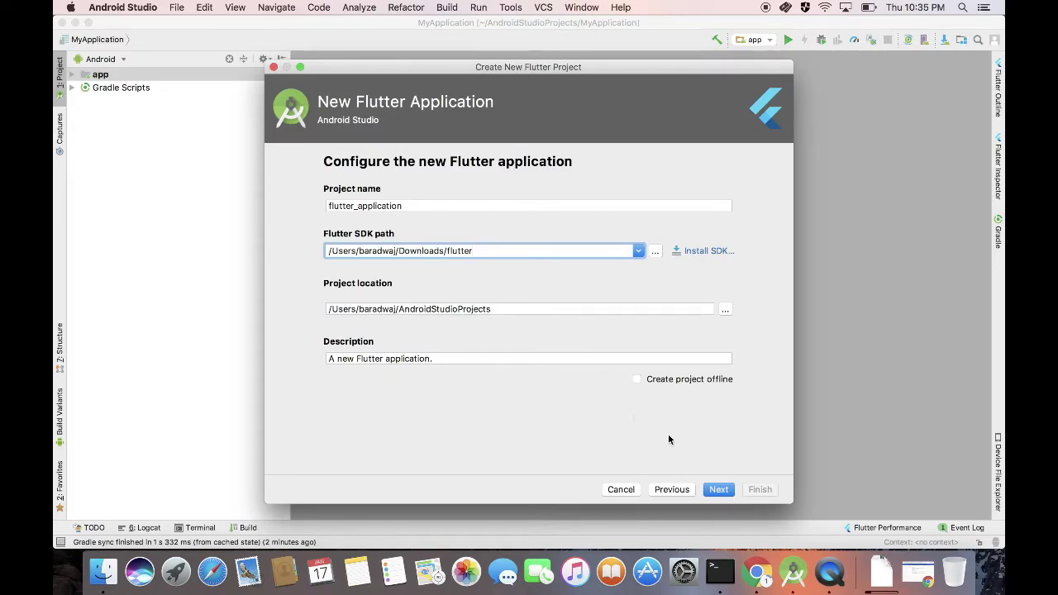
# - Set the company domain to example.com.androidmonks on the package name page and finish creating the project
pyautogui.click(719, 491)
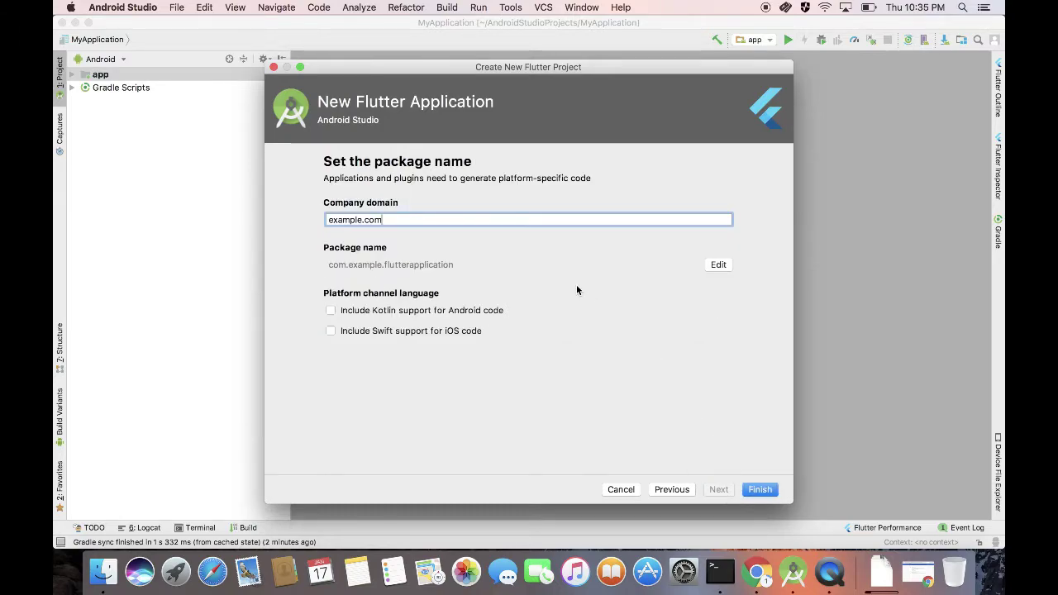
pyautogui.write('.androidmonks')
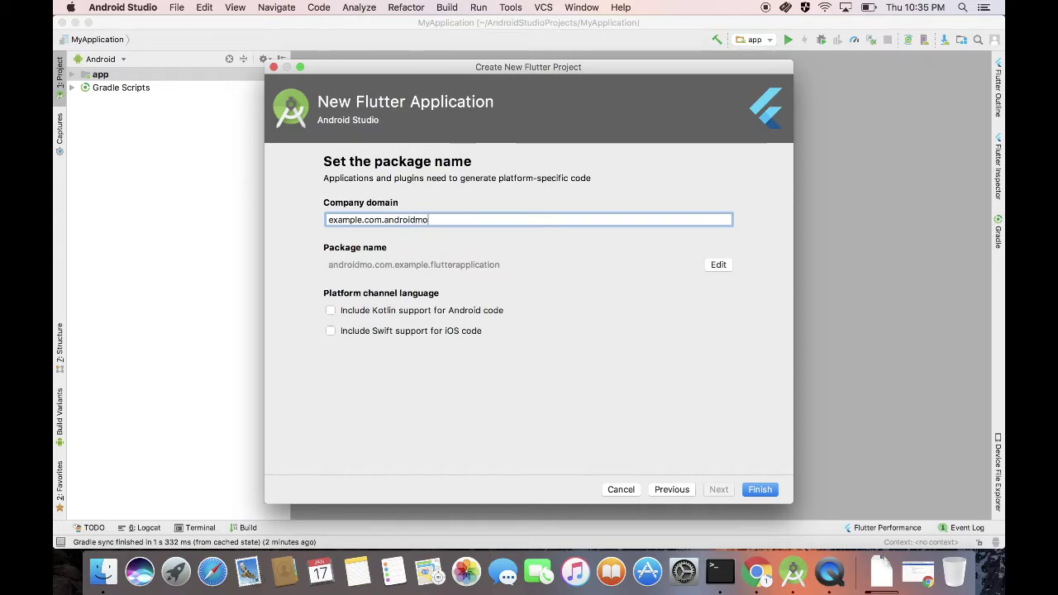
pyautogui.click(760, 491)
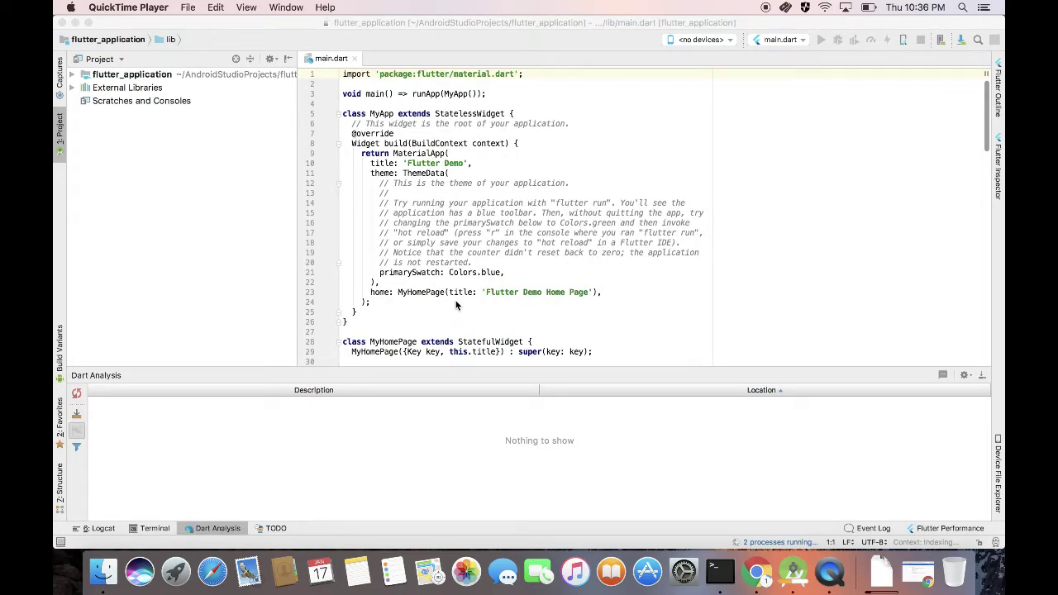
# - Look through the generated main.dart code and check which target devices are available
pyautogui.scroll(-5, 456, 305)
pyautogui.scroll(-20, 455, 305)
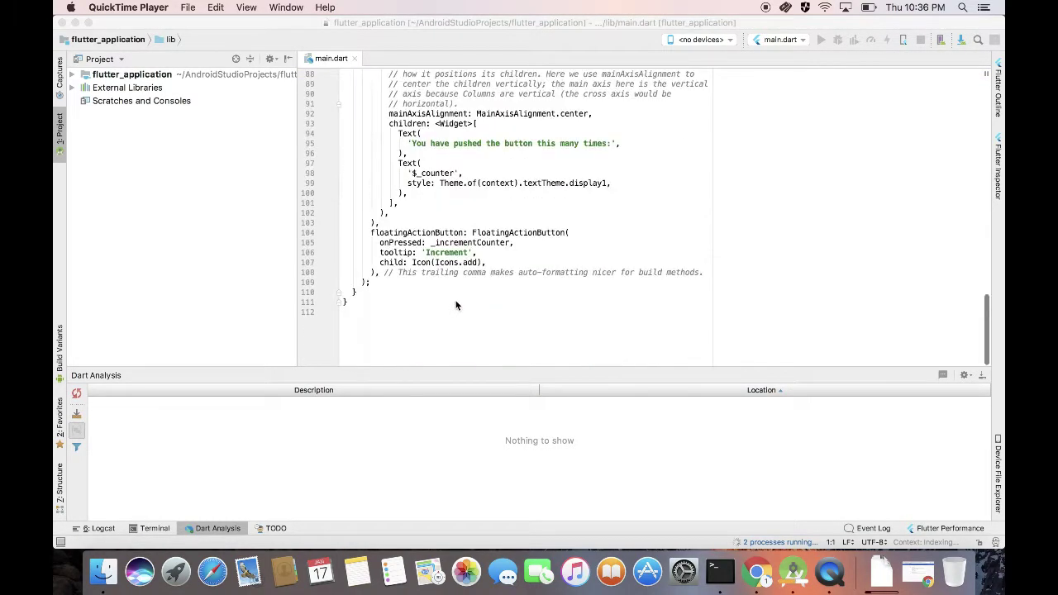
pyautogui.scroll(20, 456, 305)
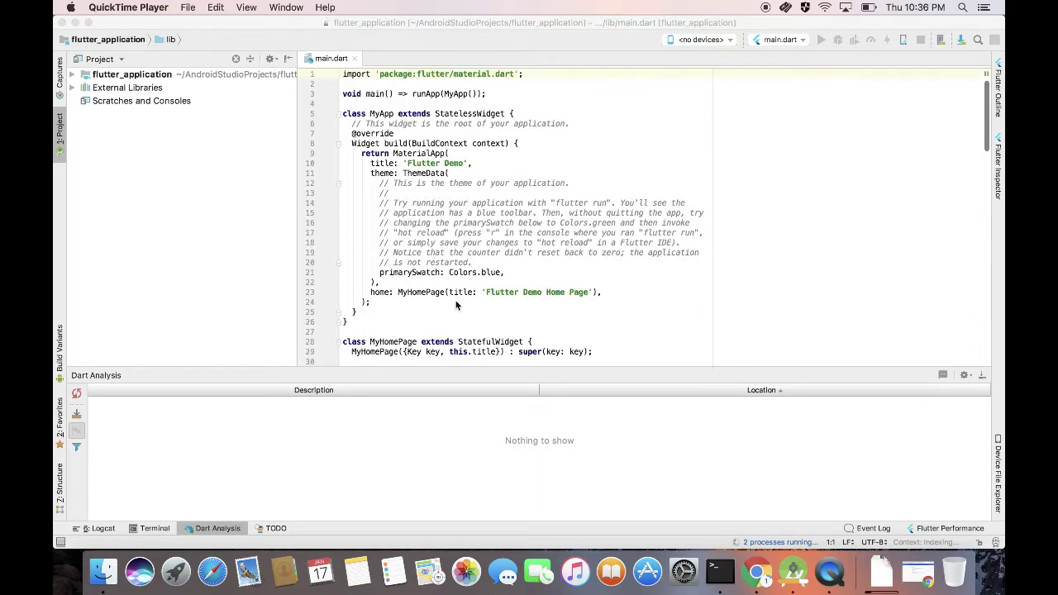
pyautogui.scroll(-8, 456, 306)
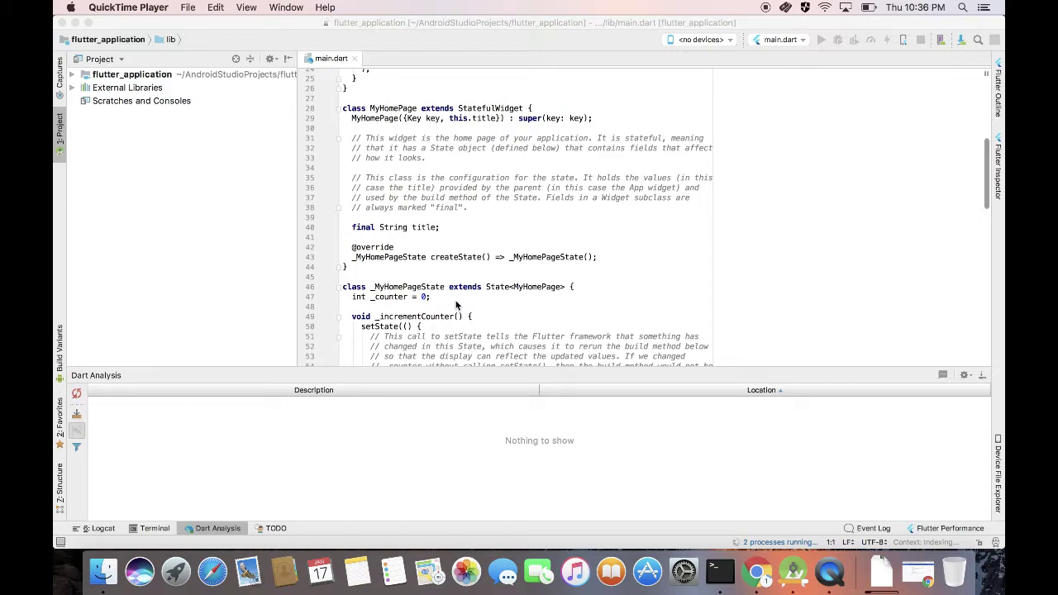
pyautogui.scroll(8, 455, 305)
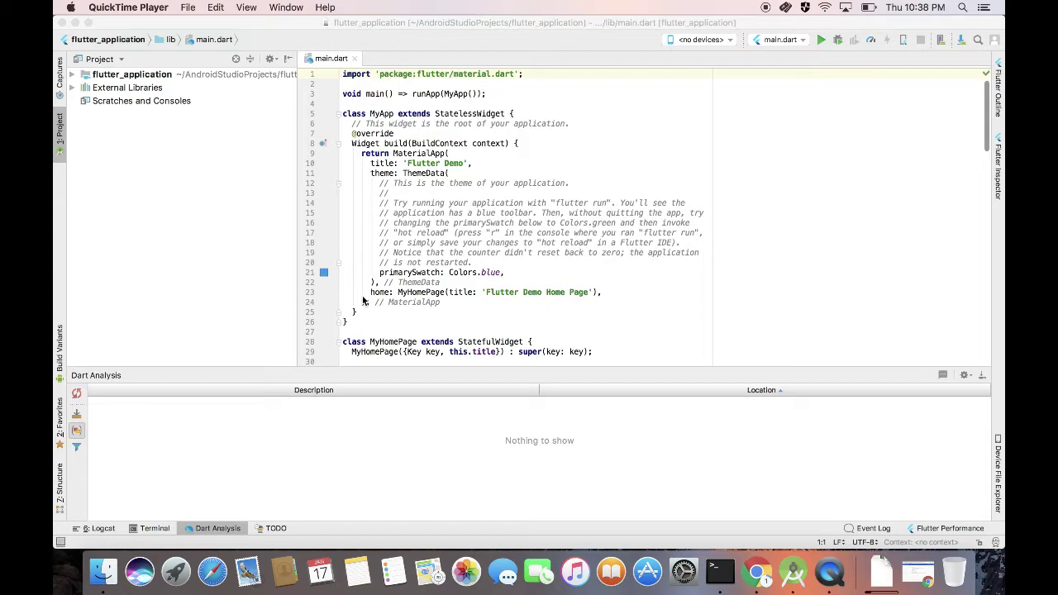
pyautogui.click(715, 44)
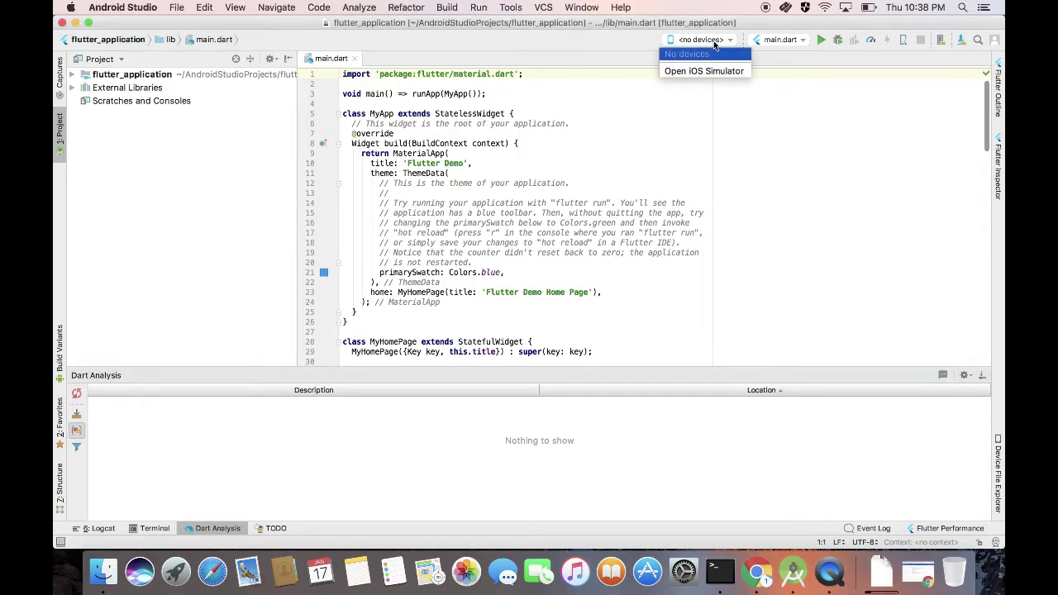
pyautogui.click(714, 41)
pyautogui.click(714, 40)
pyautogui.click(701, 71)
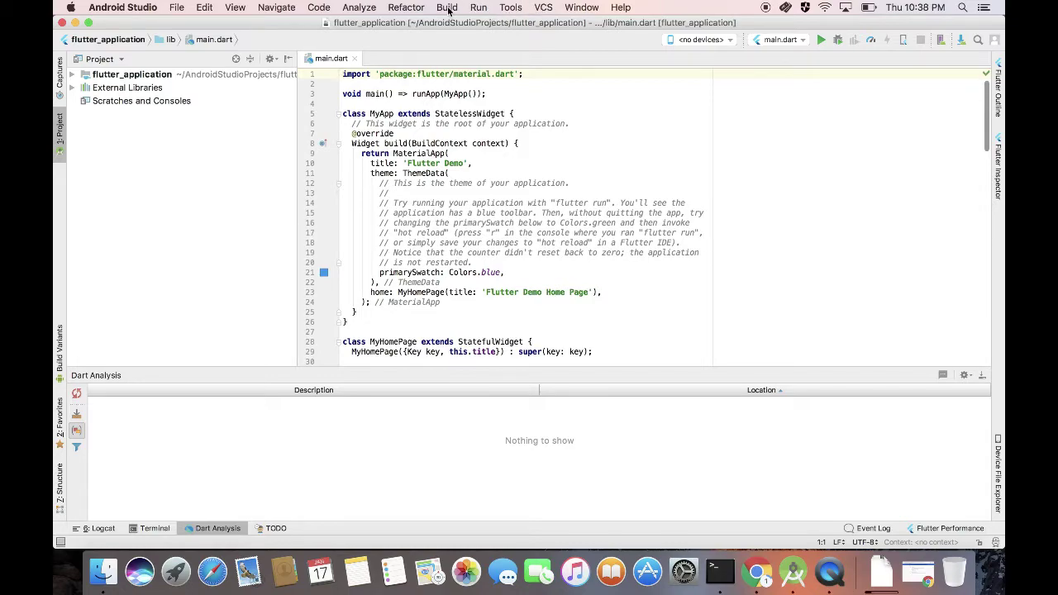
# - Open the AVD Manager and start creating a new virtual device
pyautogui.click(542, 7)
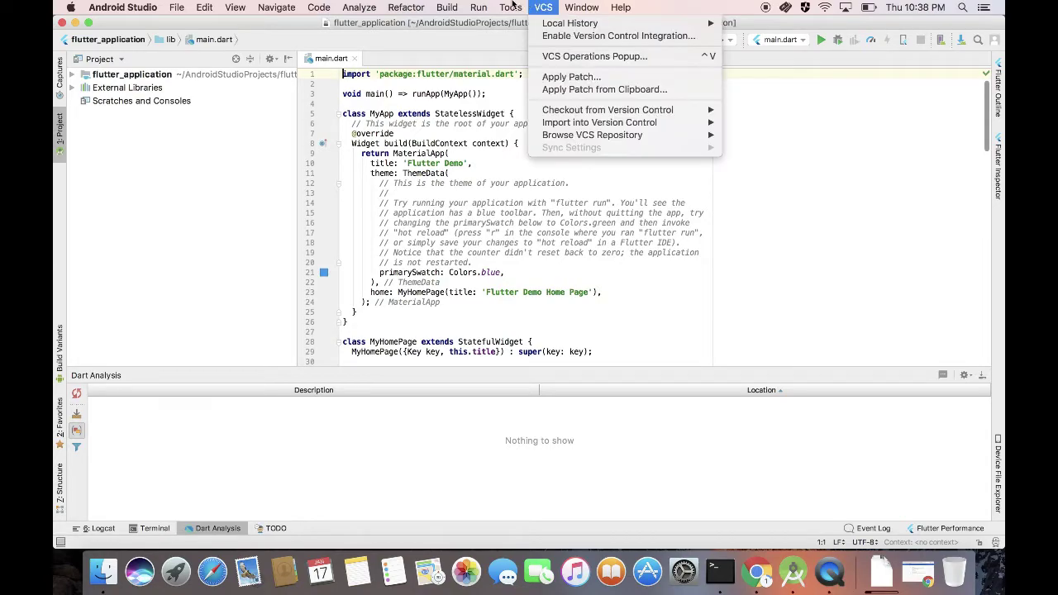
pyautogui.click(511, 6)
pyautogui.click(511, 6)
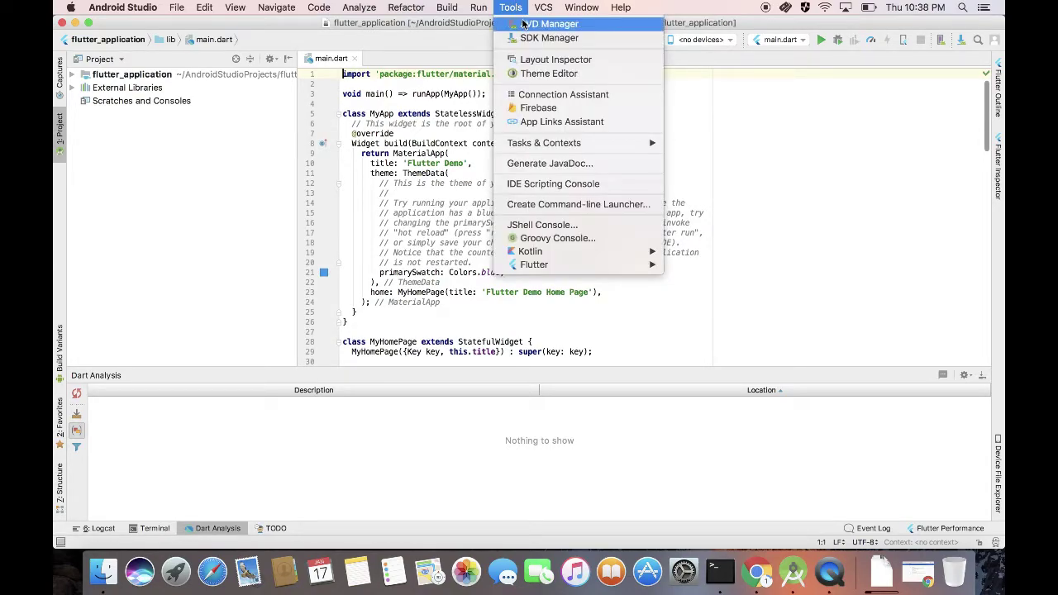
pyautogui.click(523, 23)
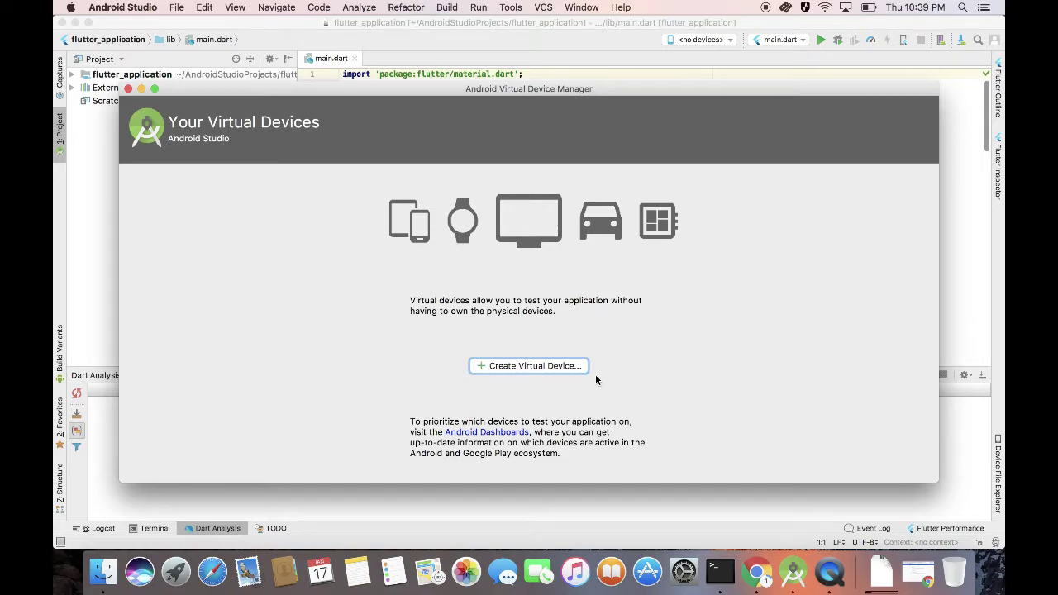
pyautogui.click(548, 368)
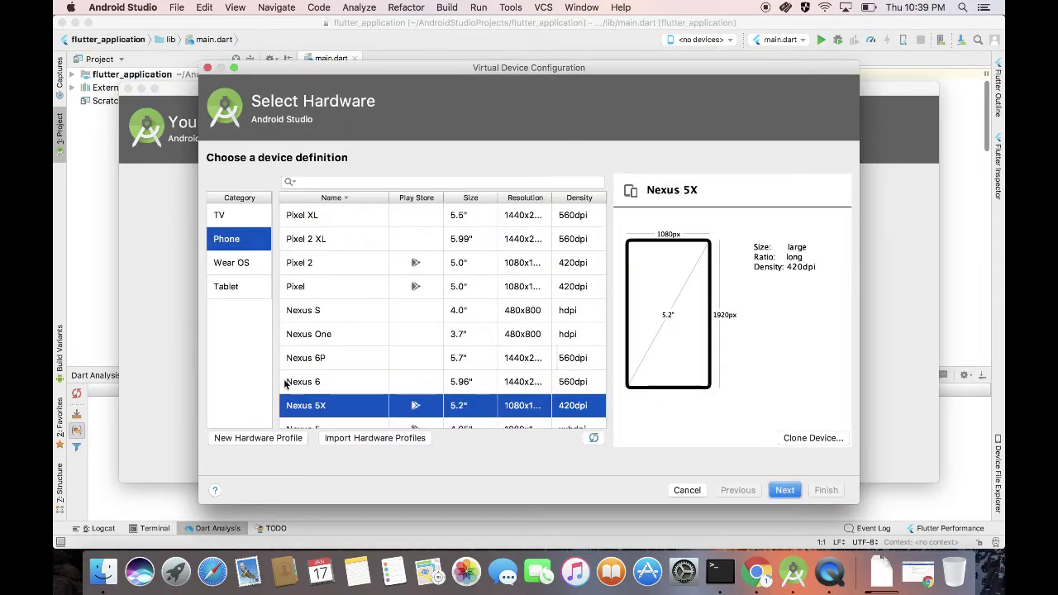
# - Choose the 5.4" FWVGA phone as the virtual device's hardware and continue to the system image selection
pyautogui.scroll(-1, 285, 386)
pyautogui.scroll(-10, 351, 329)
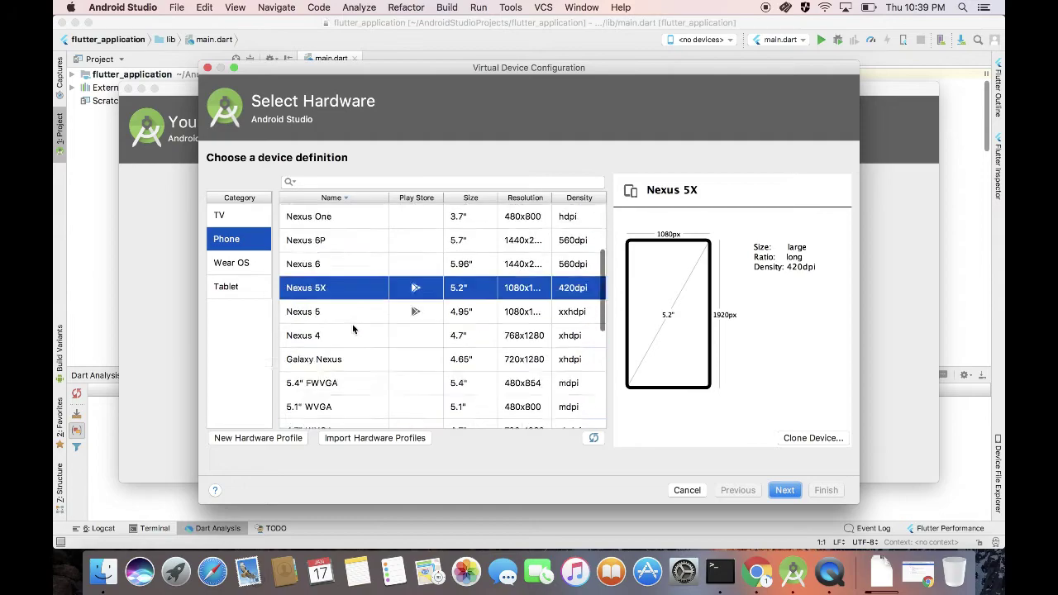
pyautogui.scroll(8, 352, 329)
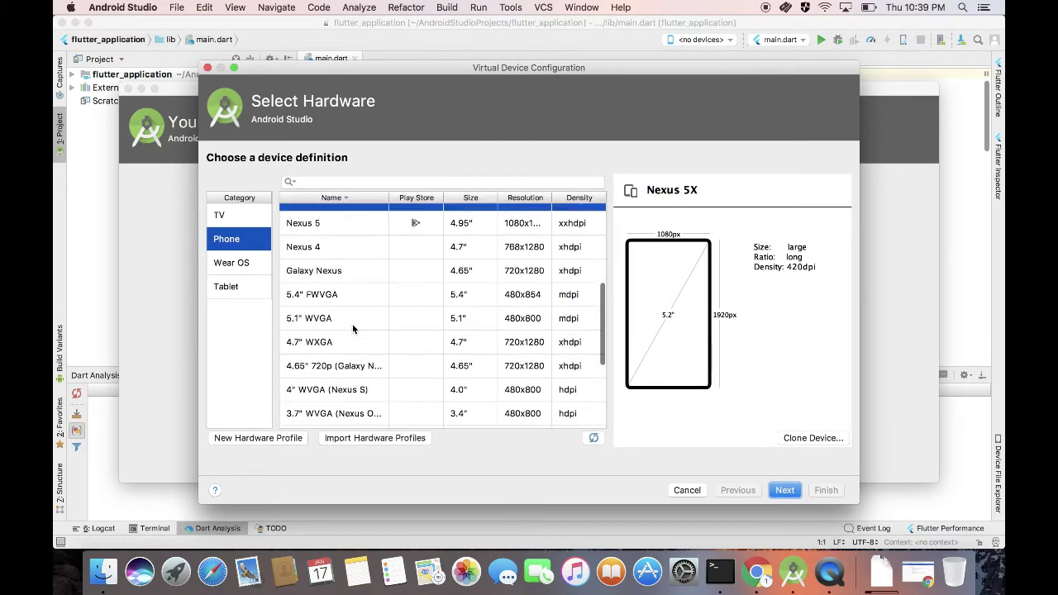
pyautogui.click(338, 351)
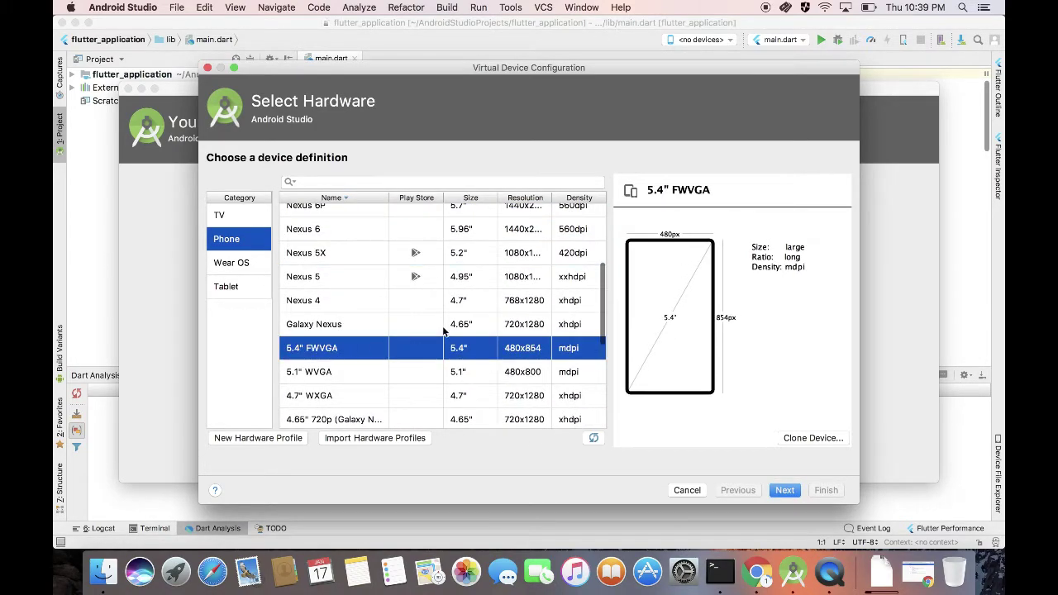
pyautogui.click(785, 491)
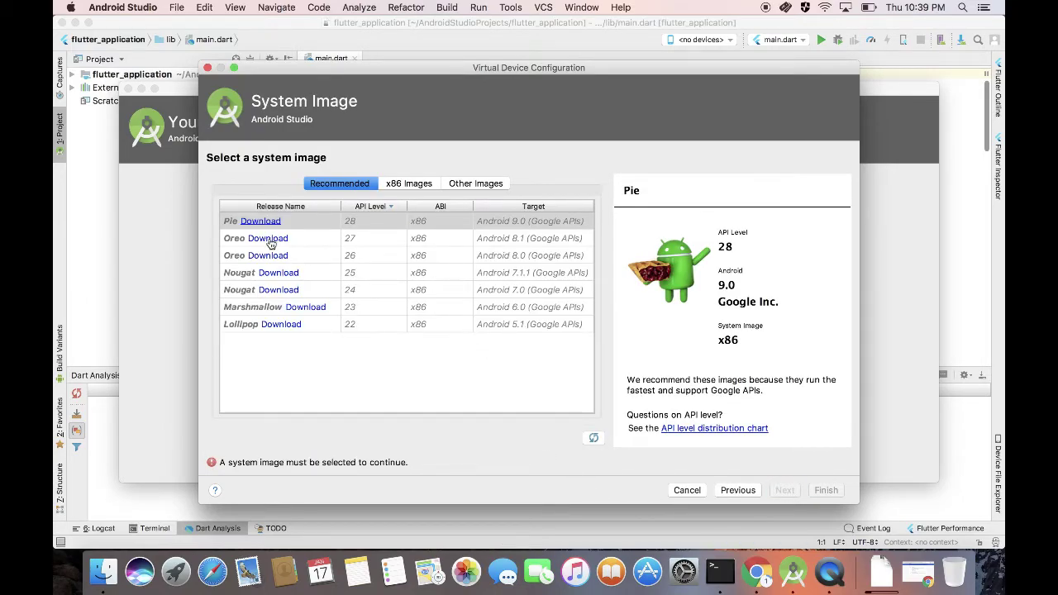
# - Download the Nougat API 25 x86 system image, accepting the Android SDK license, and finish the virtual device with the default configuration
pyautogui.click(269, 274)
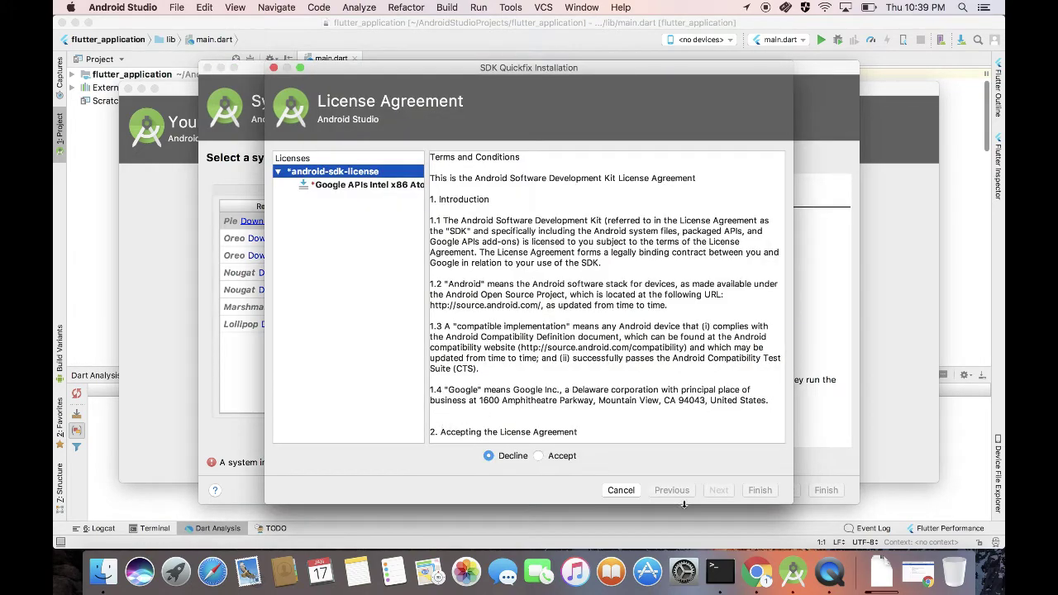
pyautogui.click(538, 457)
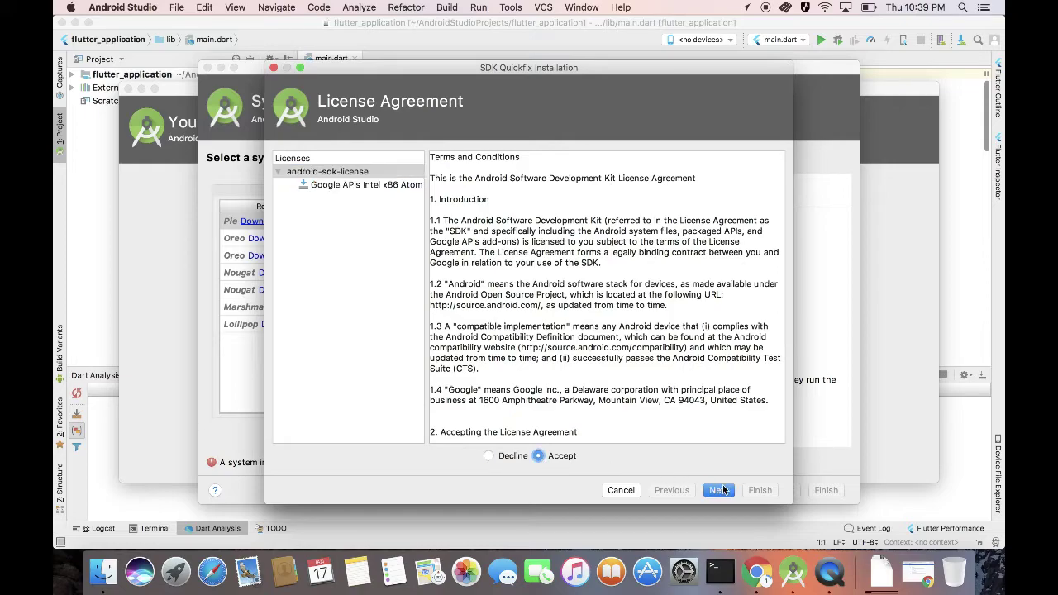
pyautogui.click(719, 490)
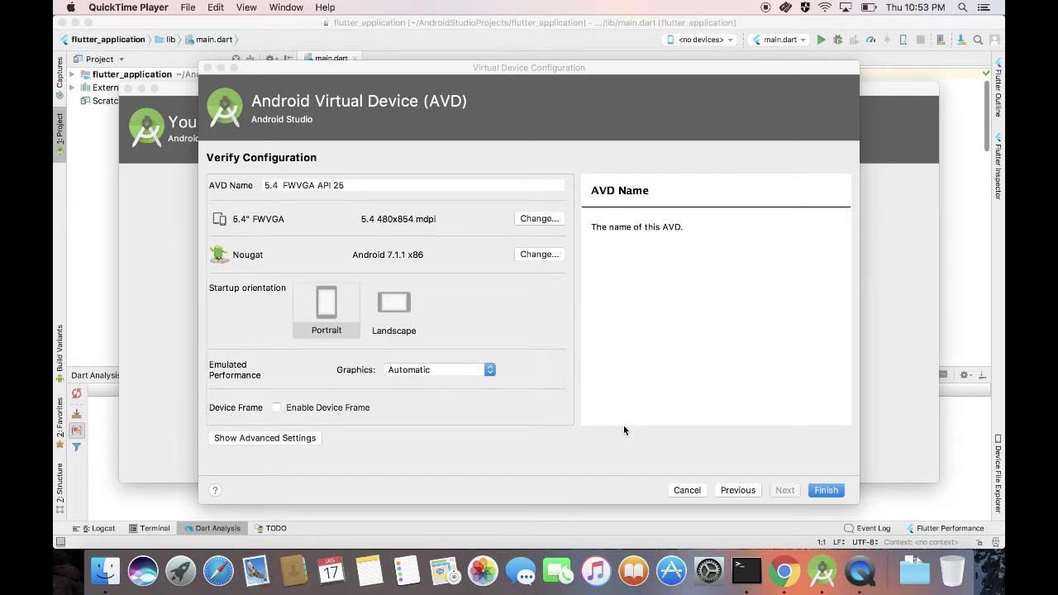
pyautogui.click(828, 491)
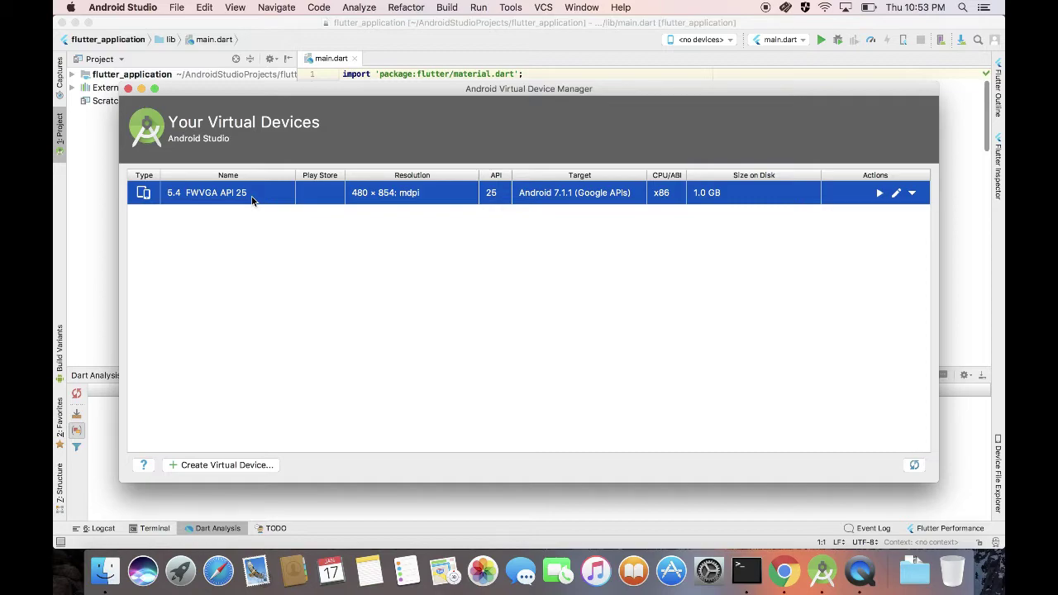
# - Close the virtual device manager and check the target device list for the new emulator
pyautogui.click(130, 90)
pyautogui.click(734, 40)
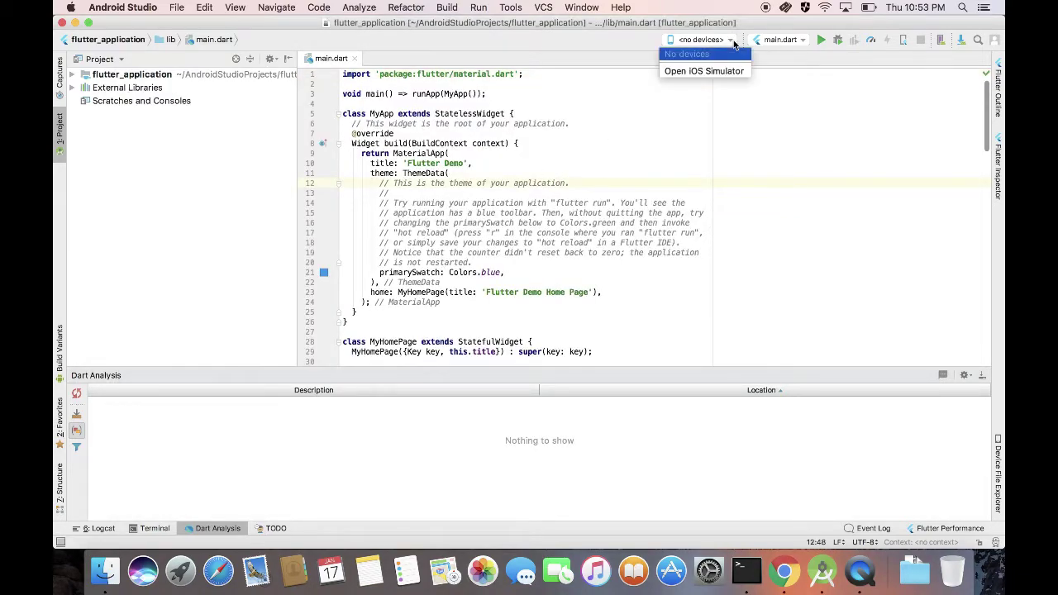
pyautogui.click(647, 161)
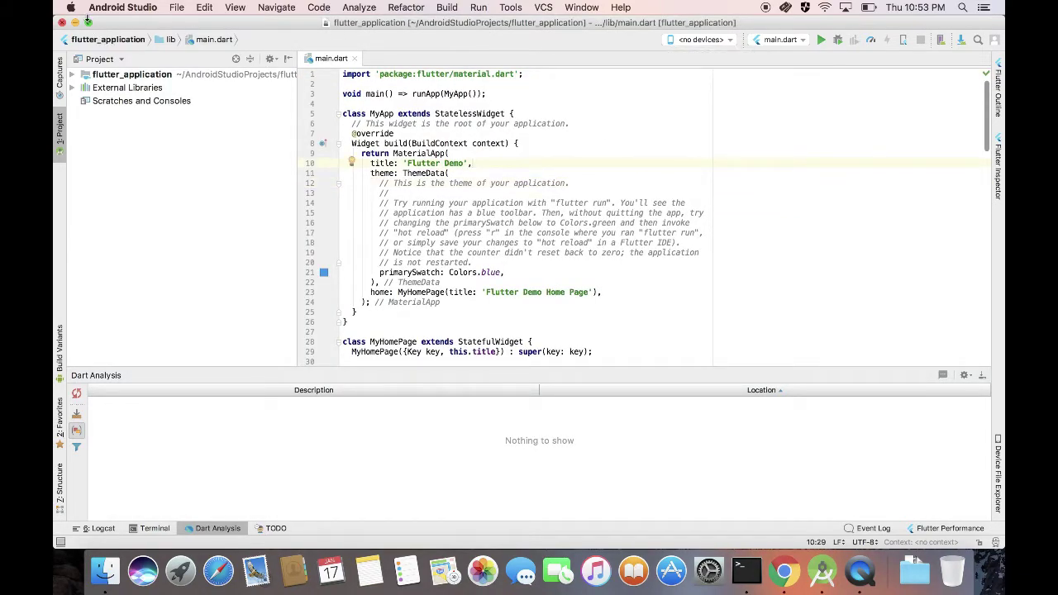
# - Close the flutter_application project and reopen it from the recent projects on the welcome screen
pyautogui.click(95, 8)
pyautogui.moveTo(74, 8)
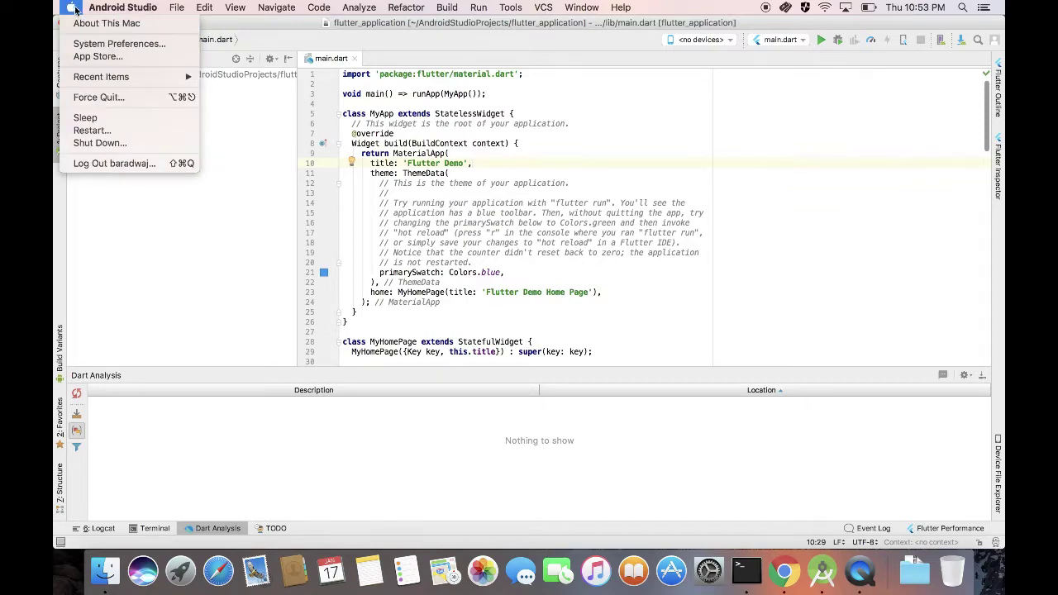
pyautogui.moveTo(114, 5)
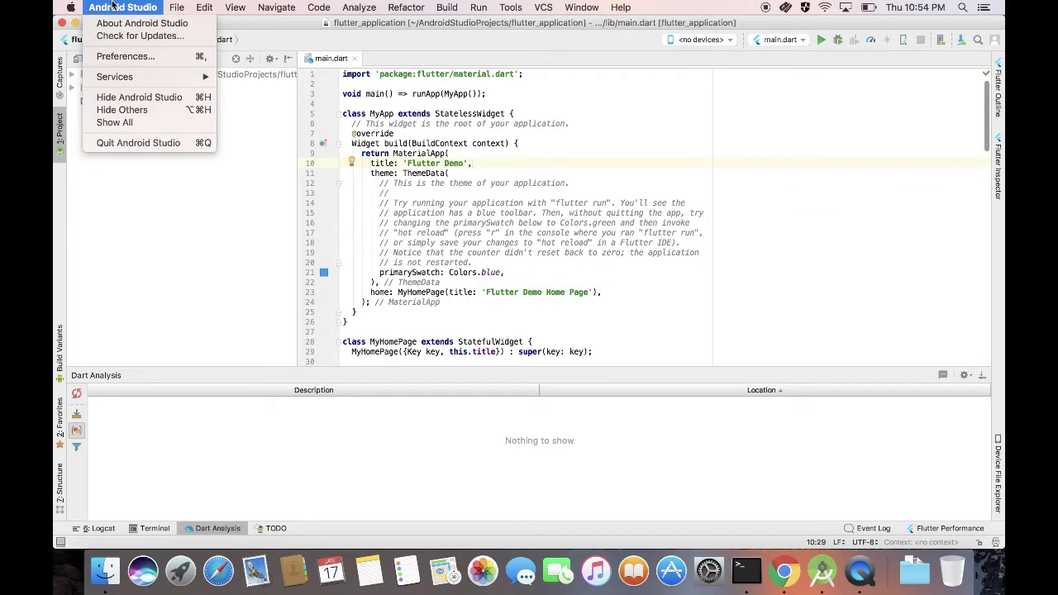
pyautogui.click(64, 25)
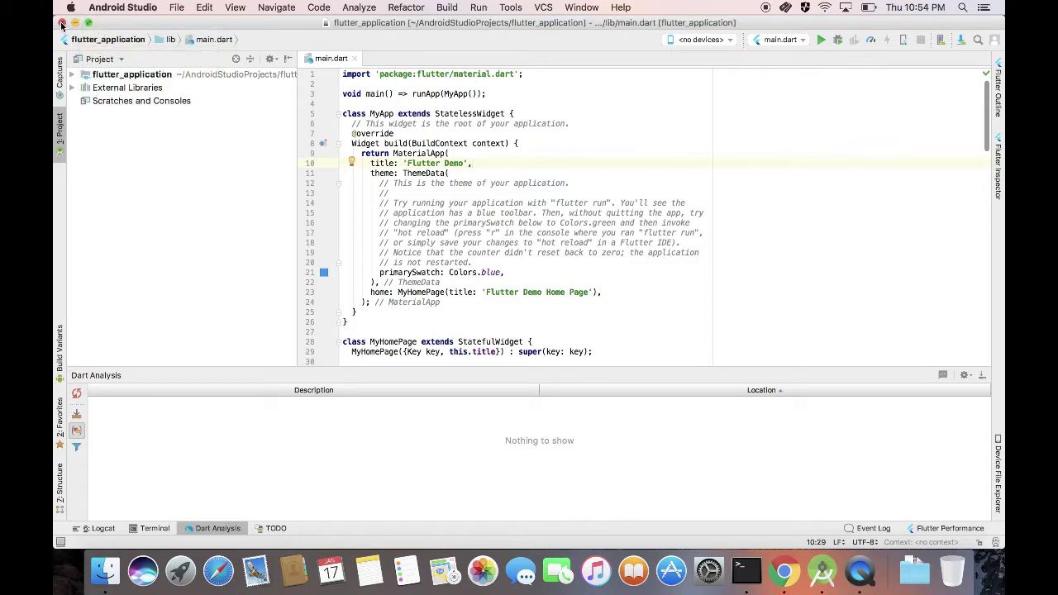
pyautogui.click(62, 25)
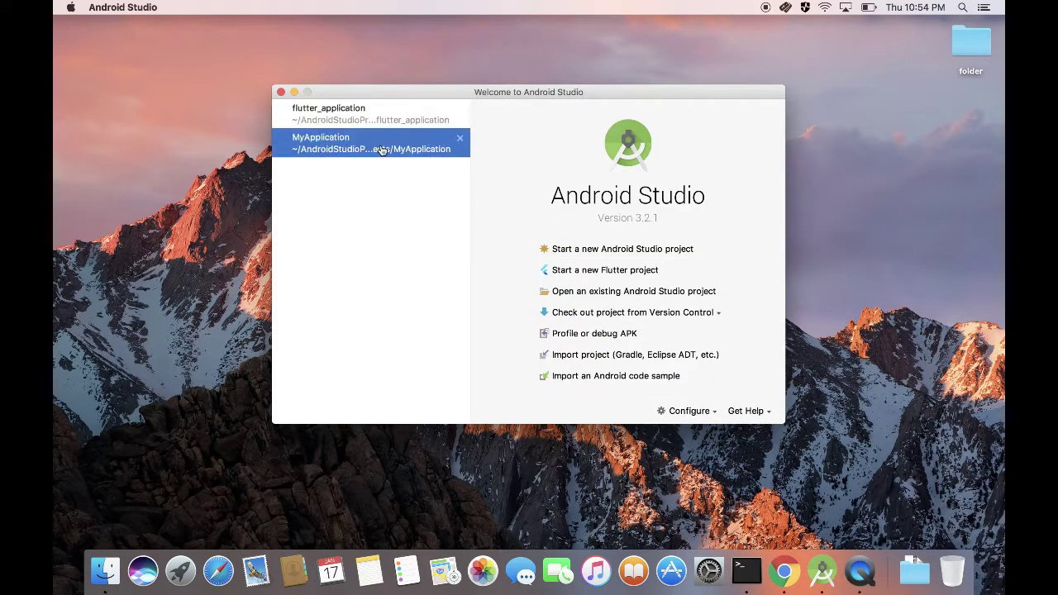
pyautogui.click(378, 118)
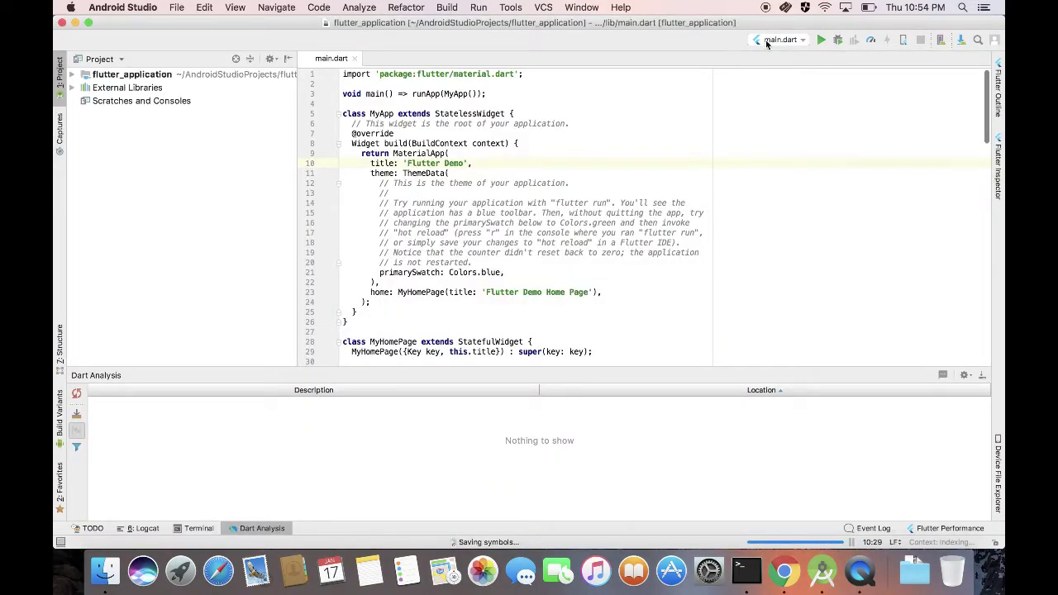
# - Launch the 5.4 FWVGA API 25 Android emulator as the target device for the project
pyautogui.click(766, 41)
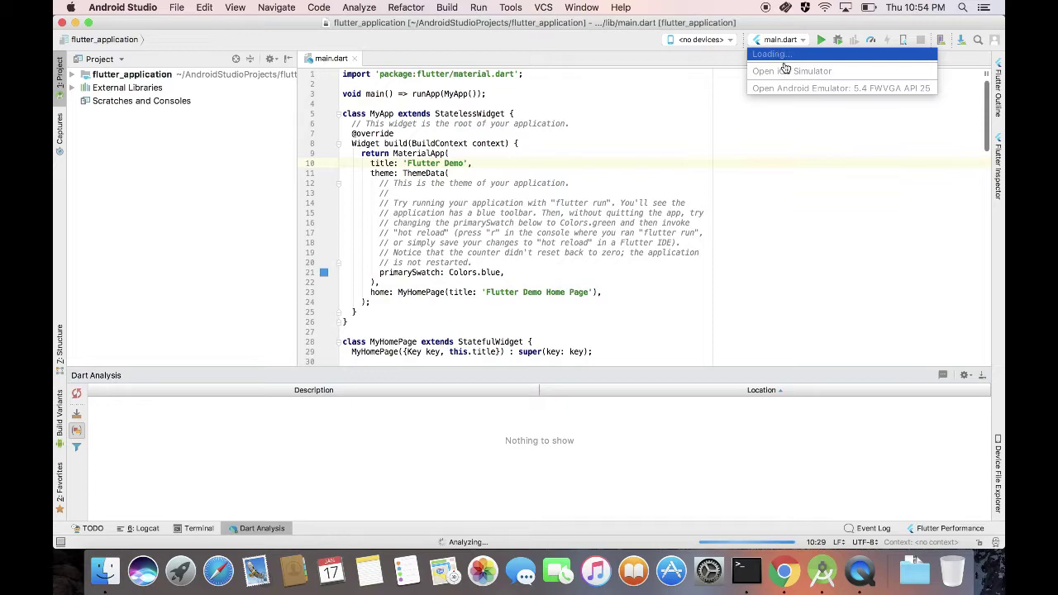
pyautogui.tripleClick(723, 111)
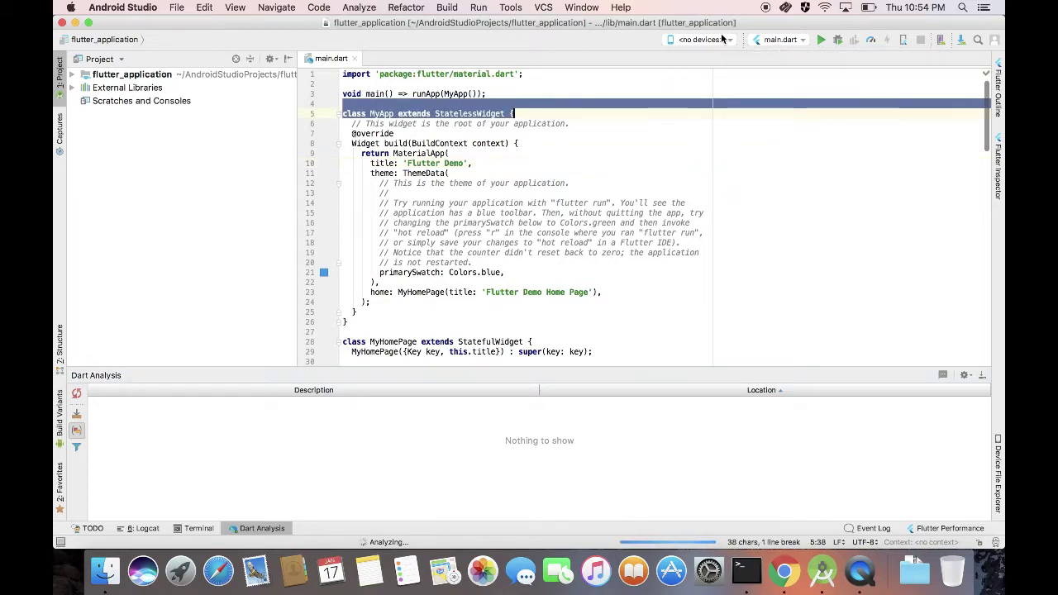
pyautogui.click(722, 39)
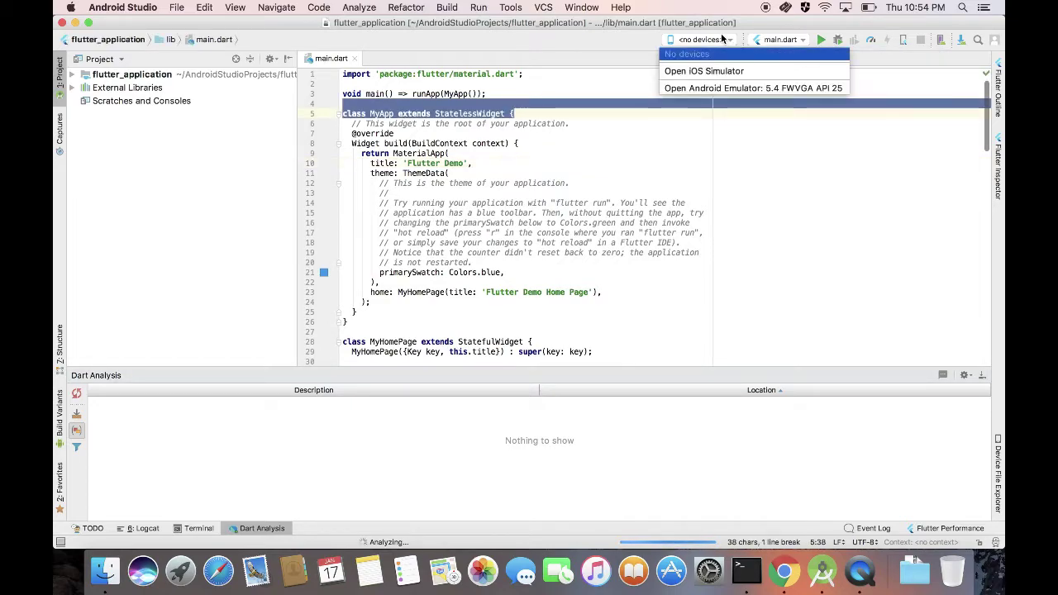
pyautogui.click(698, 89)
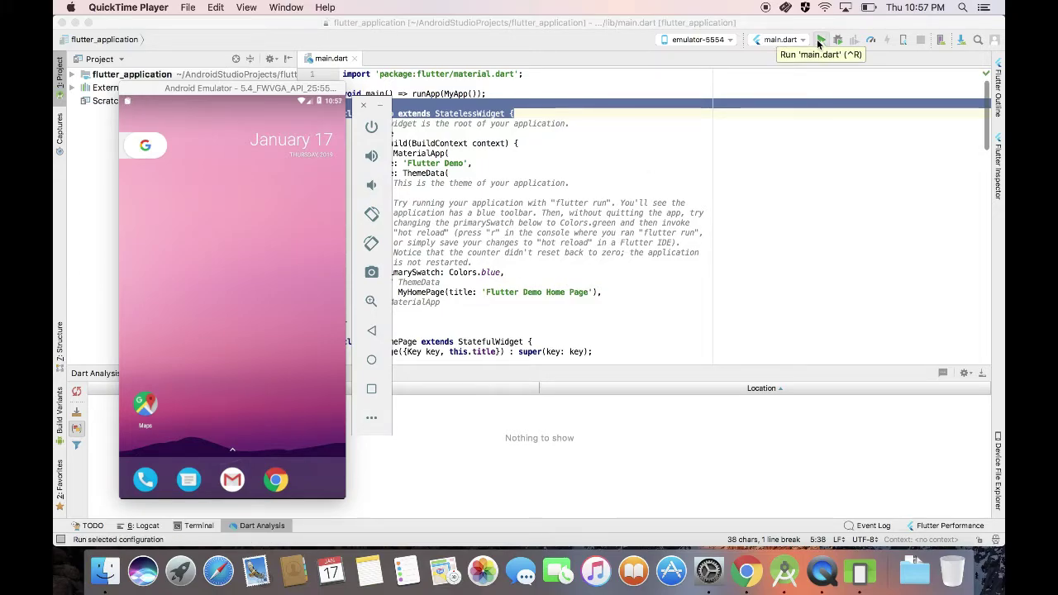
# - Run main.dart on the started Android emulator
pyautogui.click(819, 43)
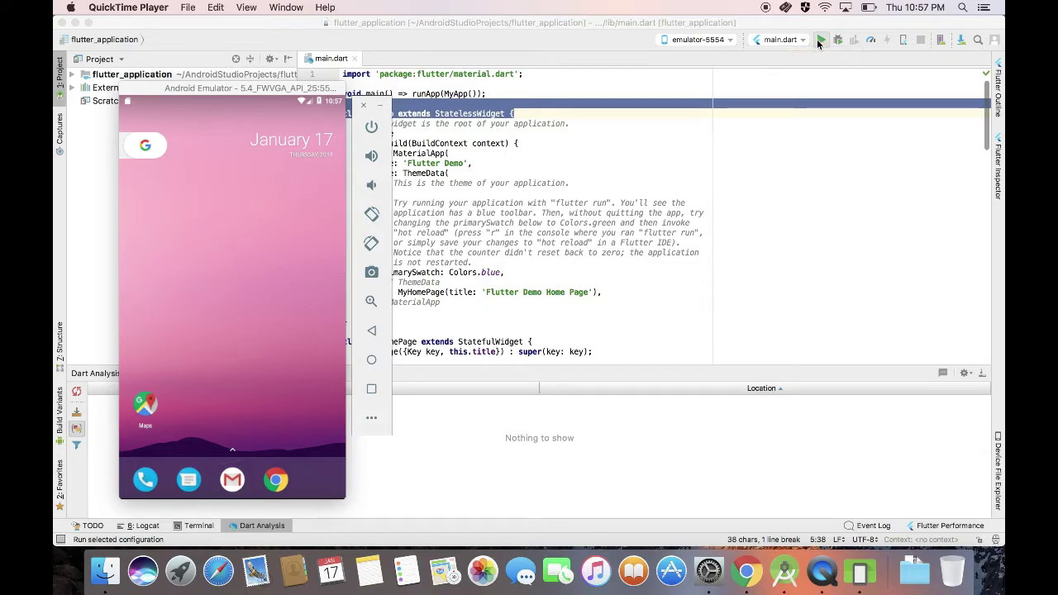
pyautogui.click(817, 38)
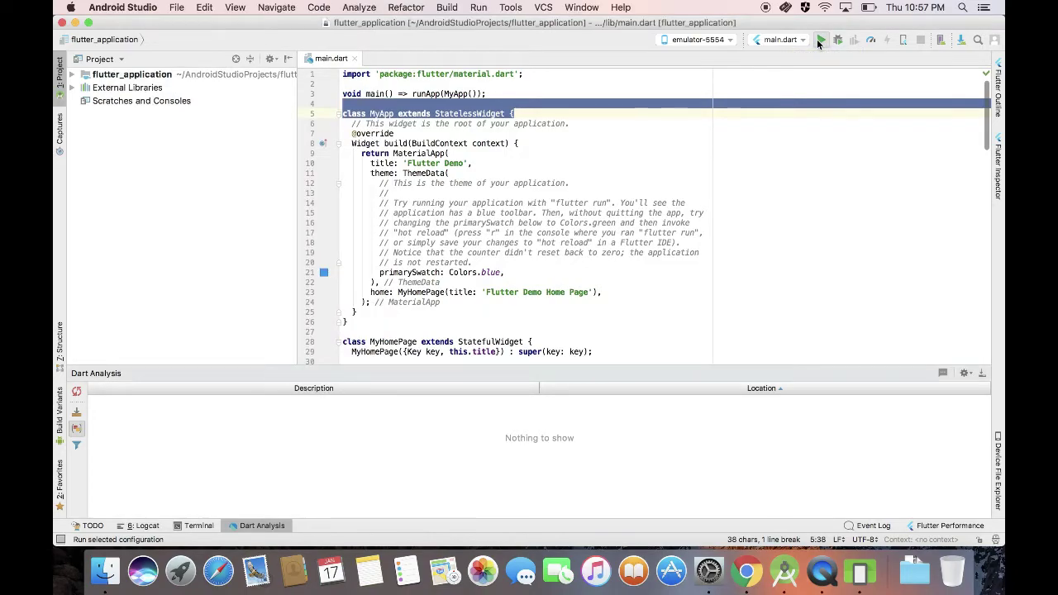
pyautogui.click(818, 38)
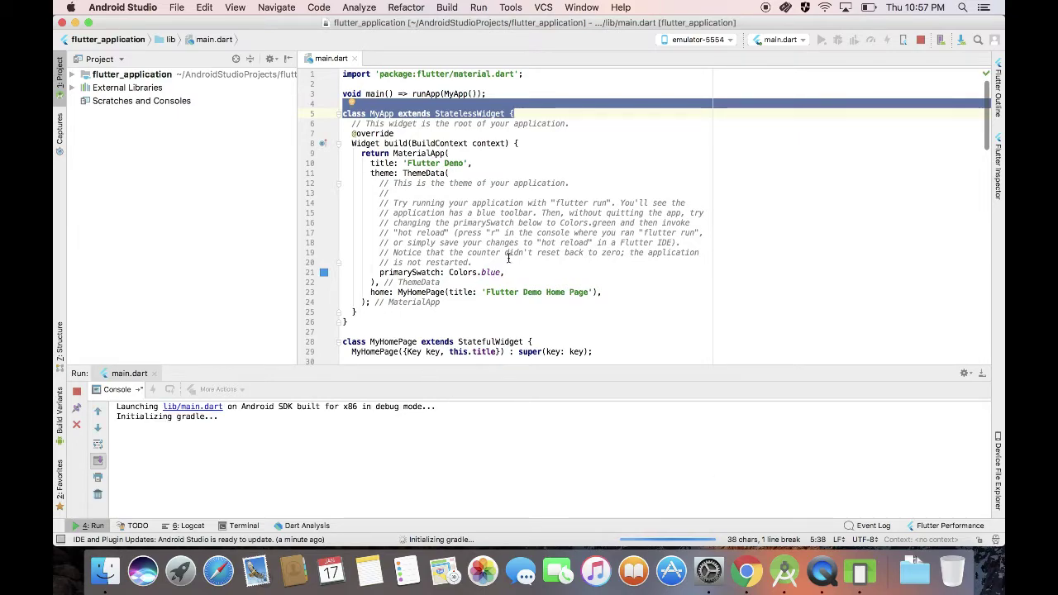
# - Look through the generated code in main.dart, from the imports down past the MyHomePage class
pyautogui.click(528, 232)
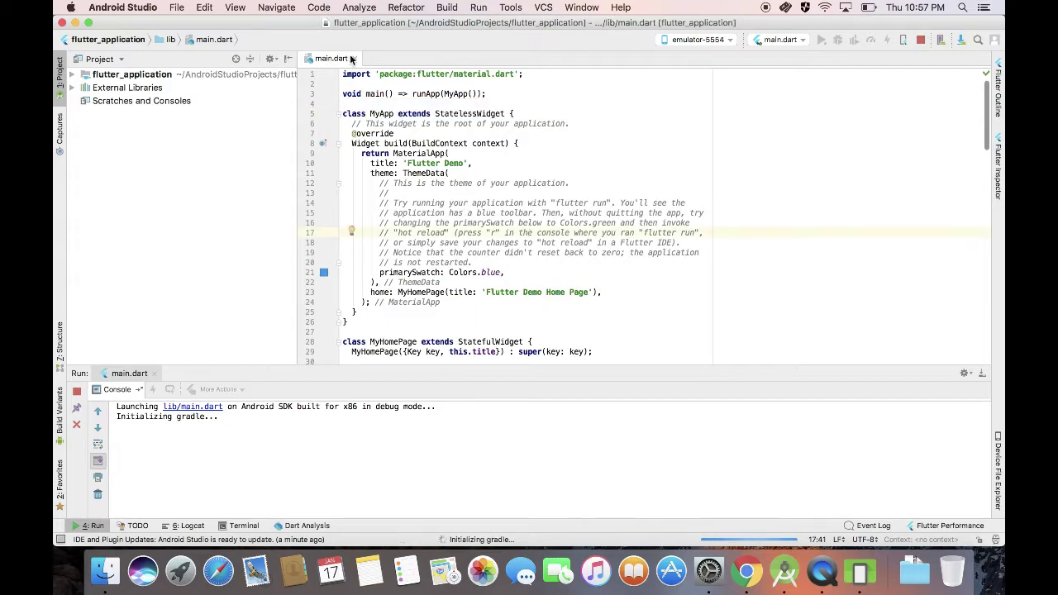
pyautogui.moveTo(344, 73); pyautogui.dragTo(615, 262)
pyautogui.click(615, 262)
pyautogui.scroll(-5, 614, 259)
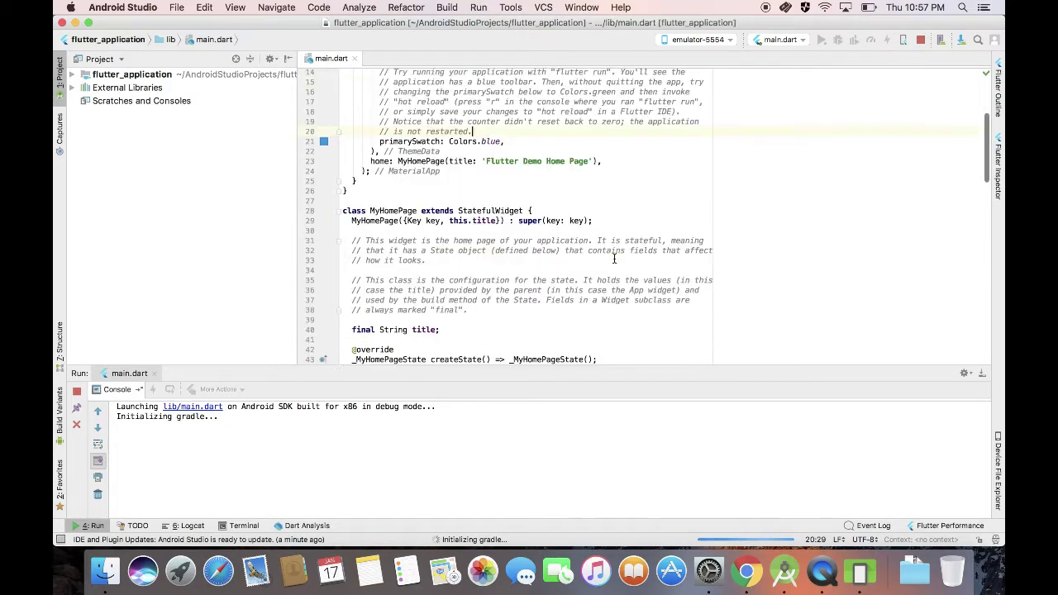
pyautogui.scroll(-10, 615, 258)
pyautogui.scroll(15, 614, 259)
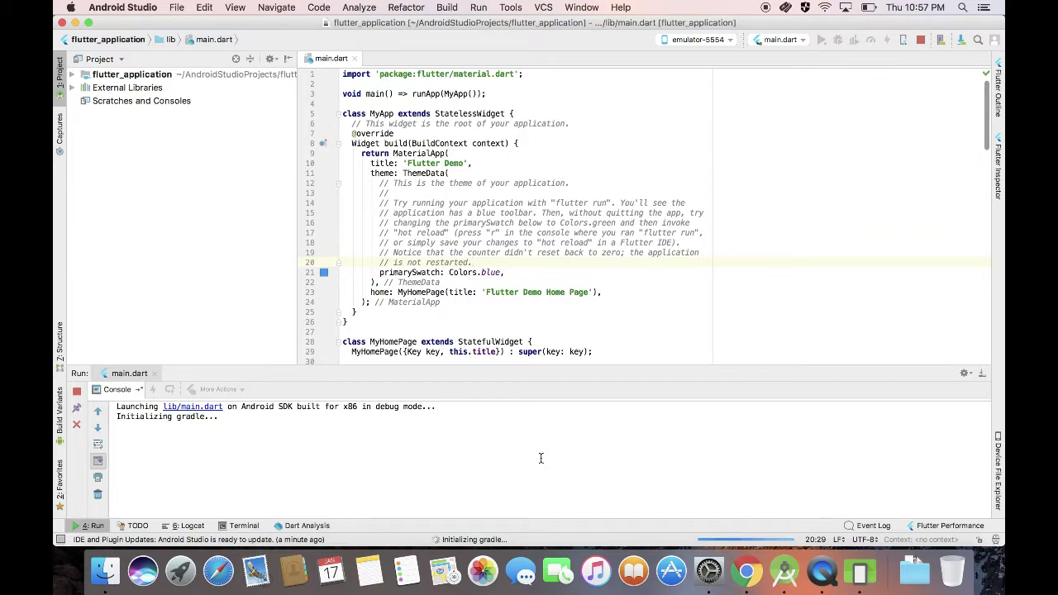
# - Bring the Android emulator to the front and place its window beside the main.dart code
pyautogui.click(854, 588)
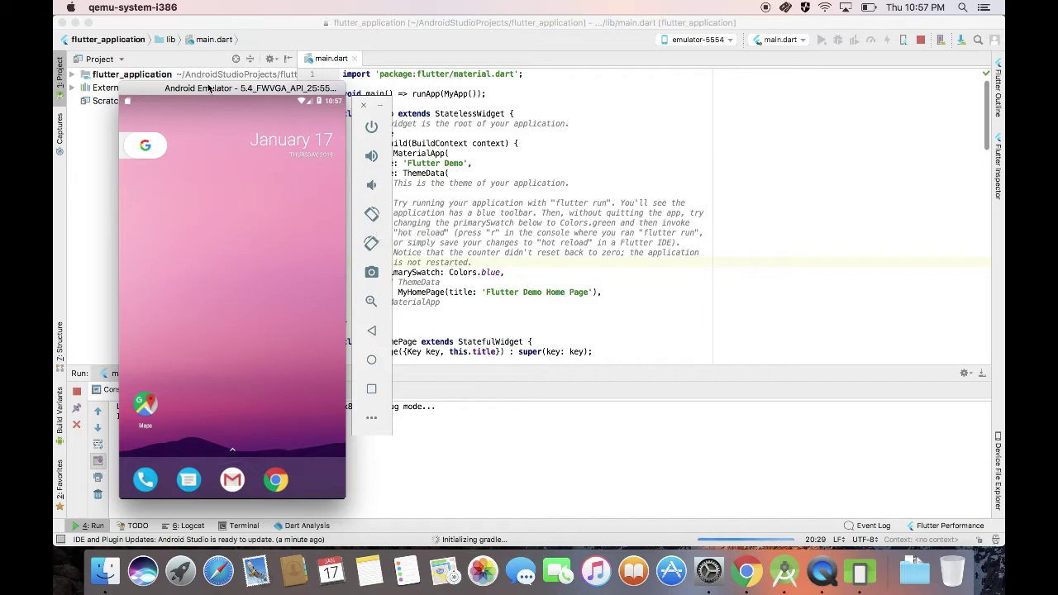
pyautogui.moveTo(209, 88); pyautogui.dragTo(690, 86)
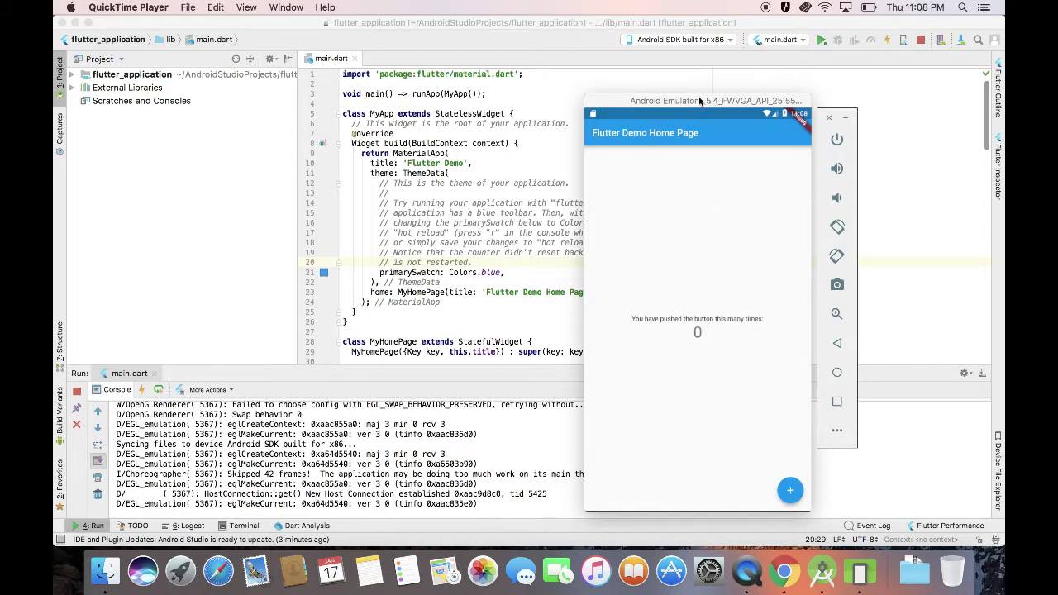
pyautogui.moveTo(700, 101); pyautogui.dragTo(701, 73)
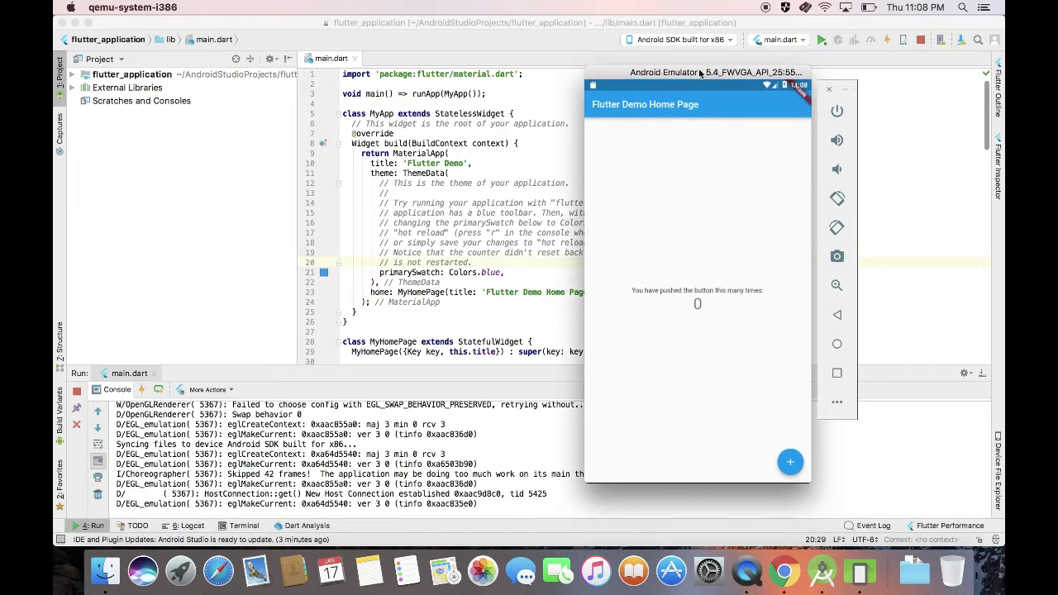
# - Test the Flutter demo app on the Android emulator by incrementing its counter seven times
pyautogui.click(791, 463)
pyautogui.click(791, 463)
pyautogui.click(790, 463)
pyautogui.click(791, 464)
pyautogui.click(791, 463)
pyautogui.click(791, 463)
pyautogui.click(790, 463)
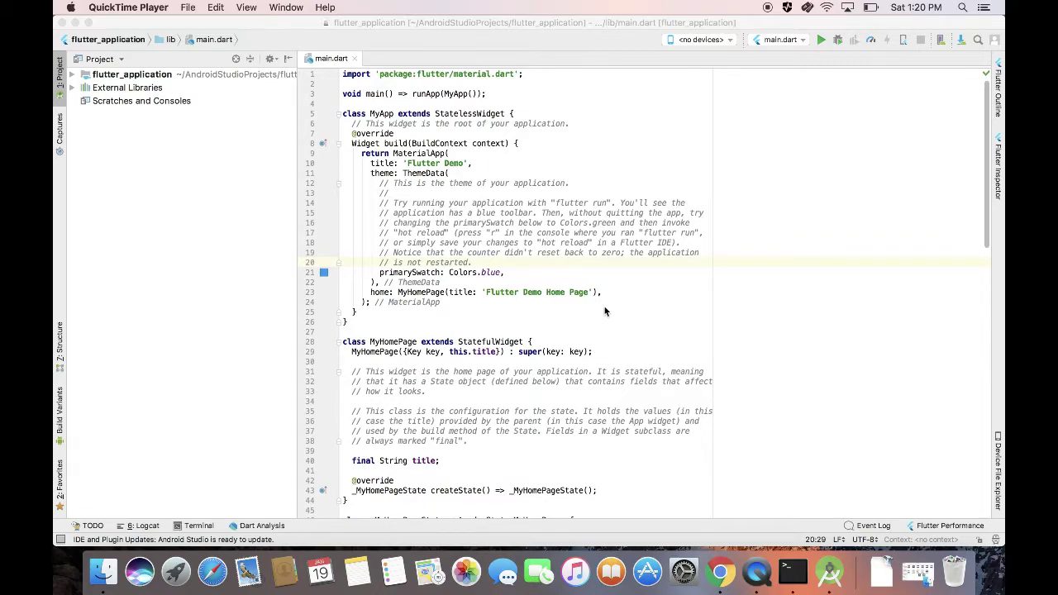
# - Launch the iOS Simulator as the target device and move its window over the middle of the code
pyautogui.click(702, 39)
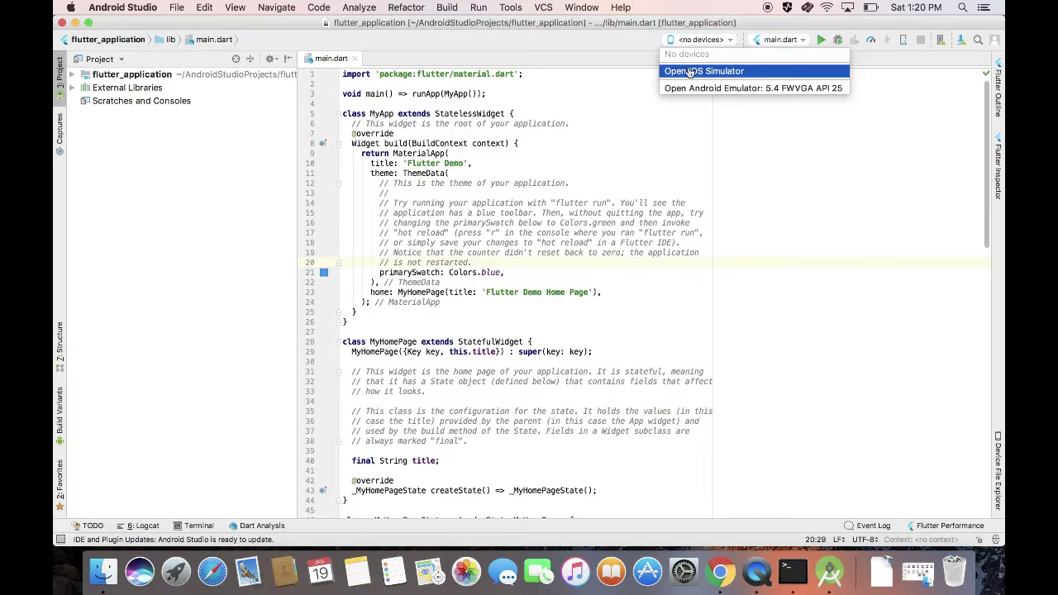
pyautogui.click(690, 71)
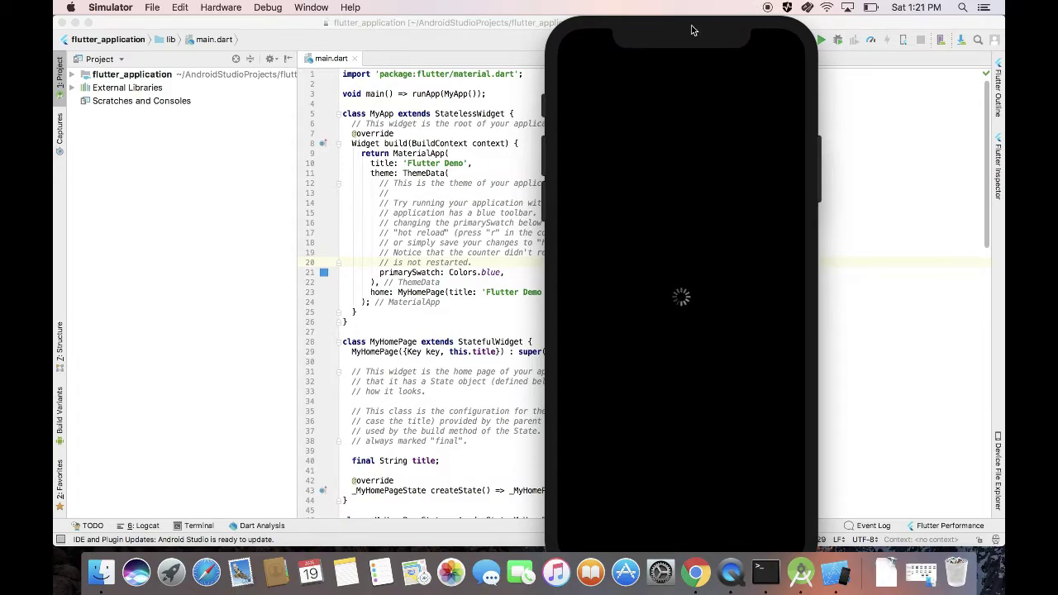
pyautogui.moveTo(693, 25); pyautogui.dragTo(527, 20)
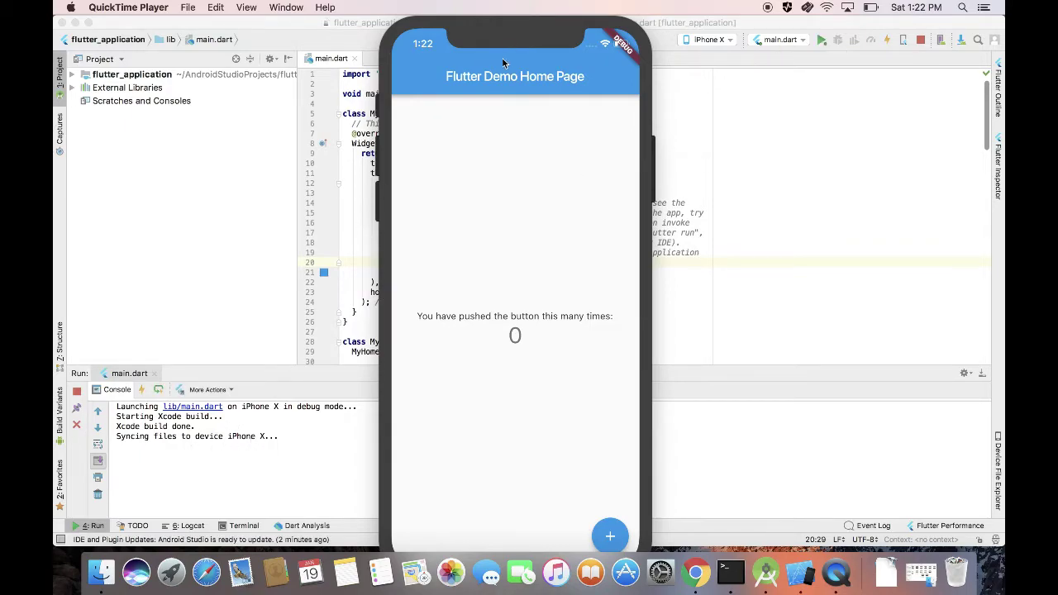
# - Reposition the iPhone X simulator window and test the demo app by incrementing its counter five times
pyautogui.click(528, 23)
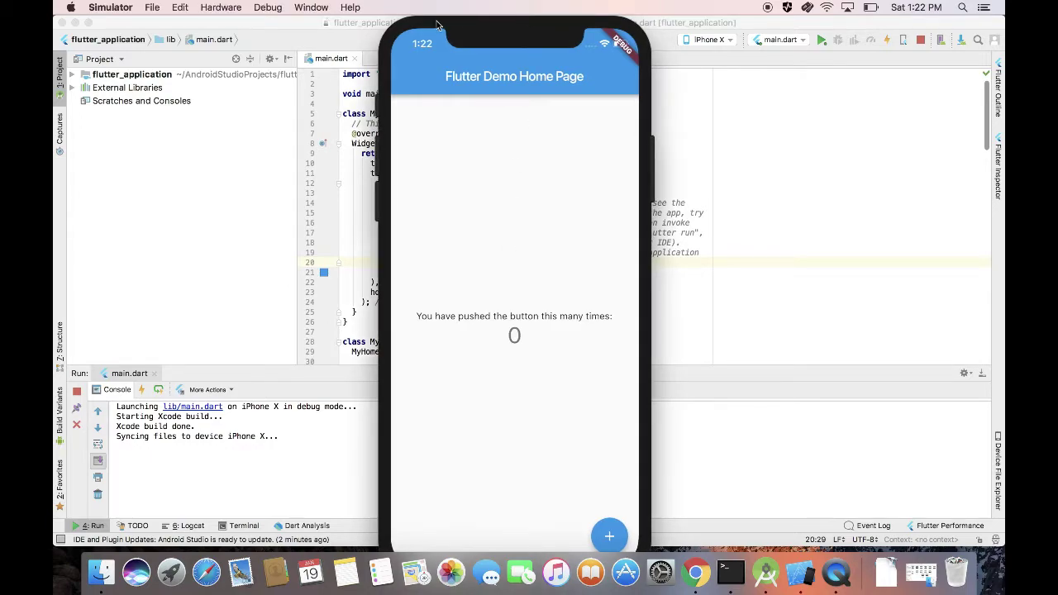
pyautogui.moveTo(427, 27); pyautogui.dragTo(469, 16)
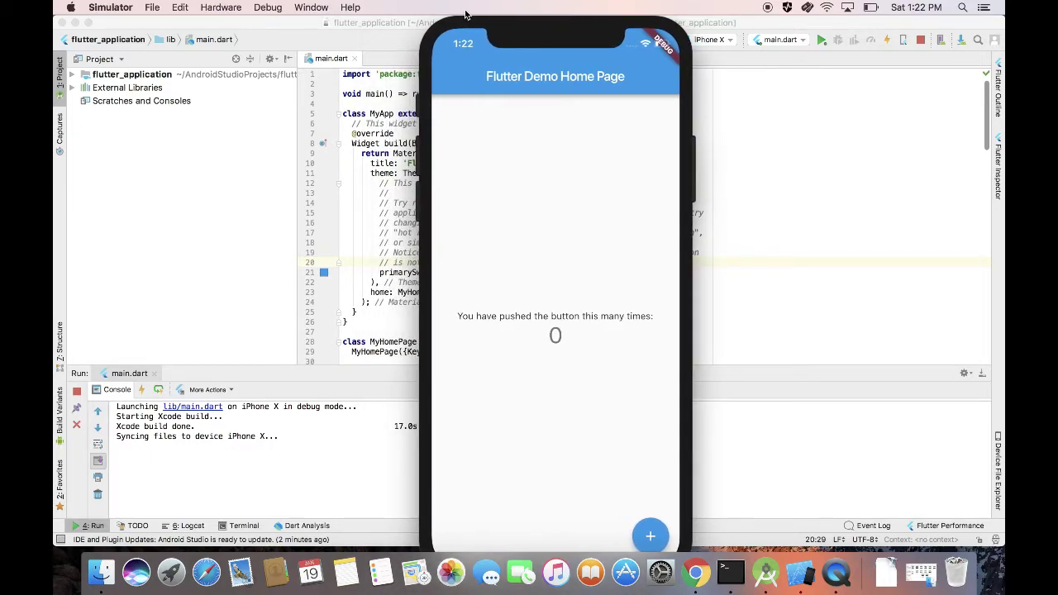
pyautogui.click(650, 536)
pyautogui.click(650, 536)
pyautogui.click(650, 536)
pyautogui.click(650, 536)
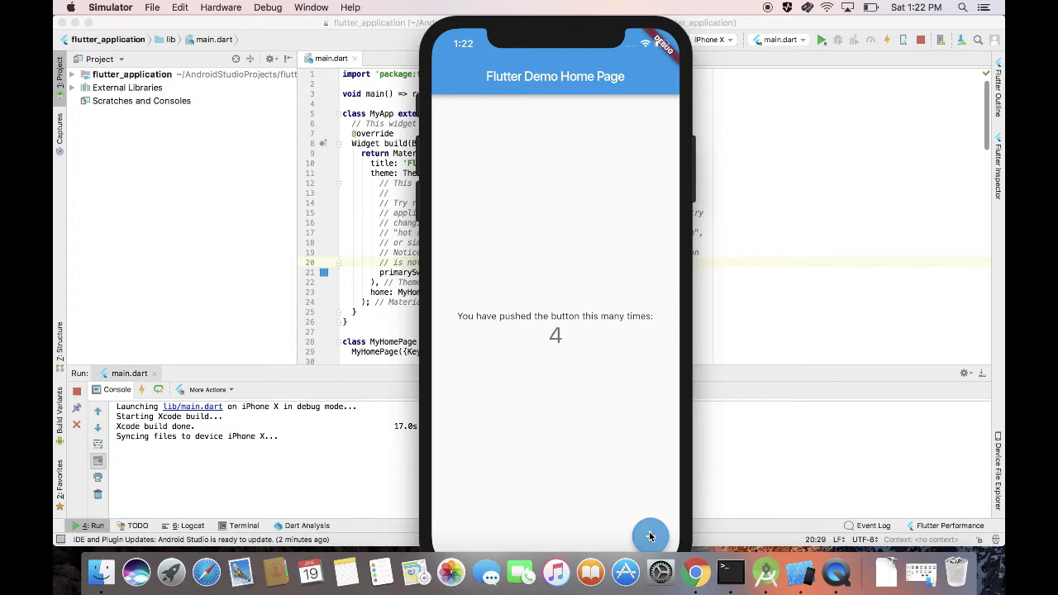
pyautogui.click(650, 536)
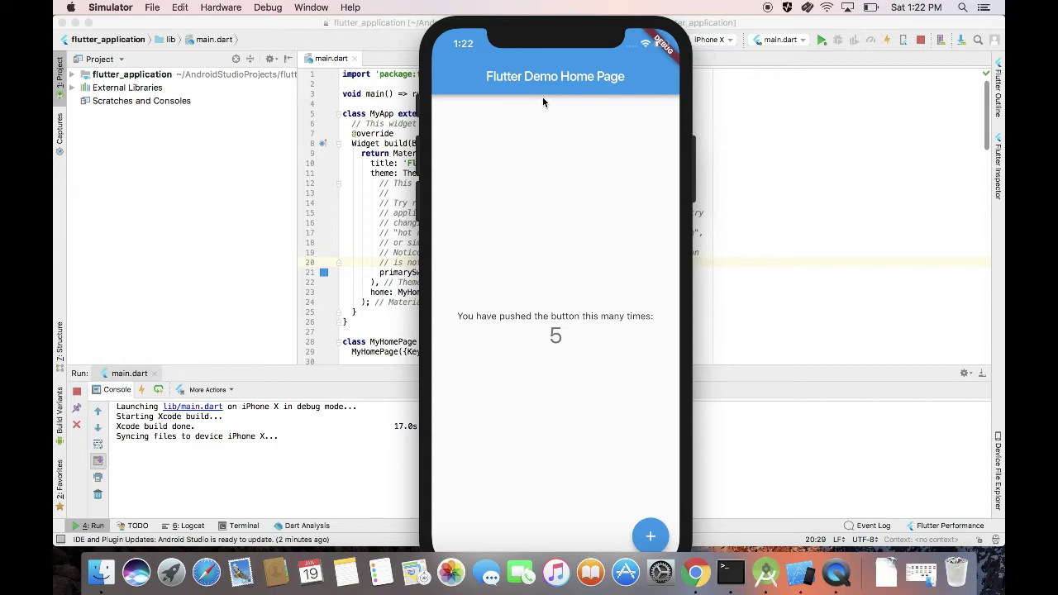
pyautogui.press('super+Tab')
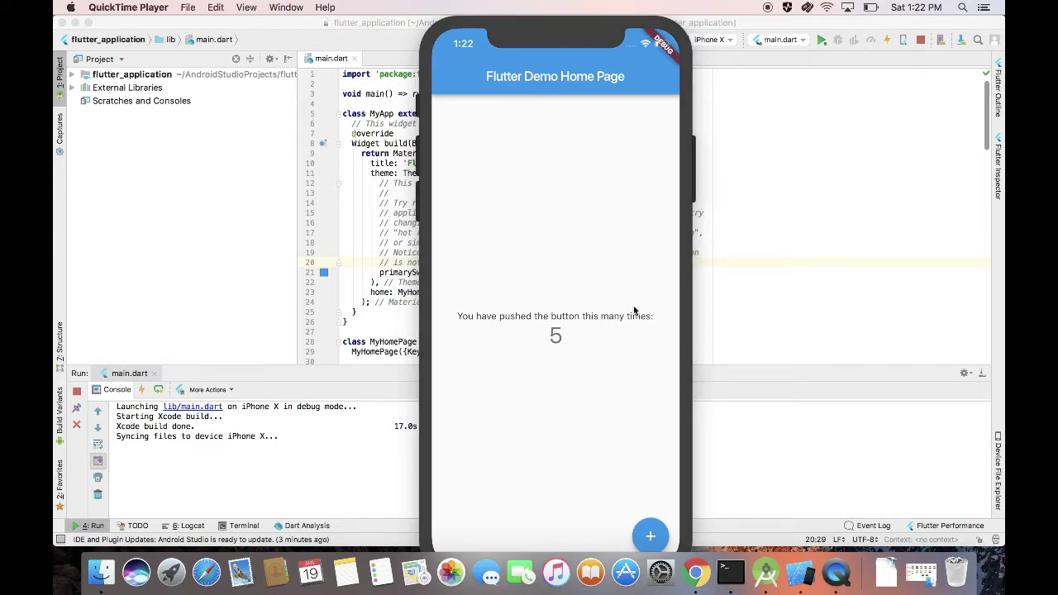